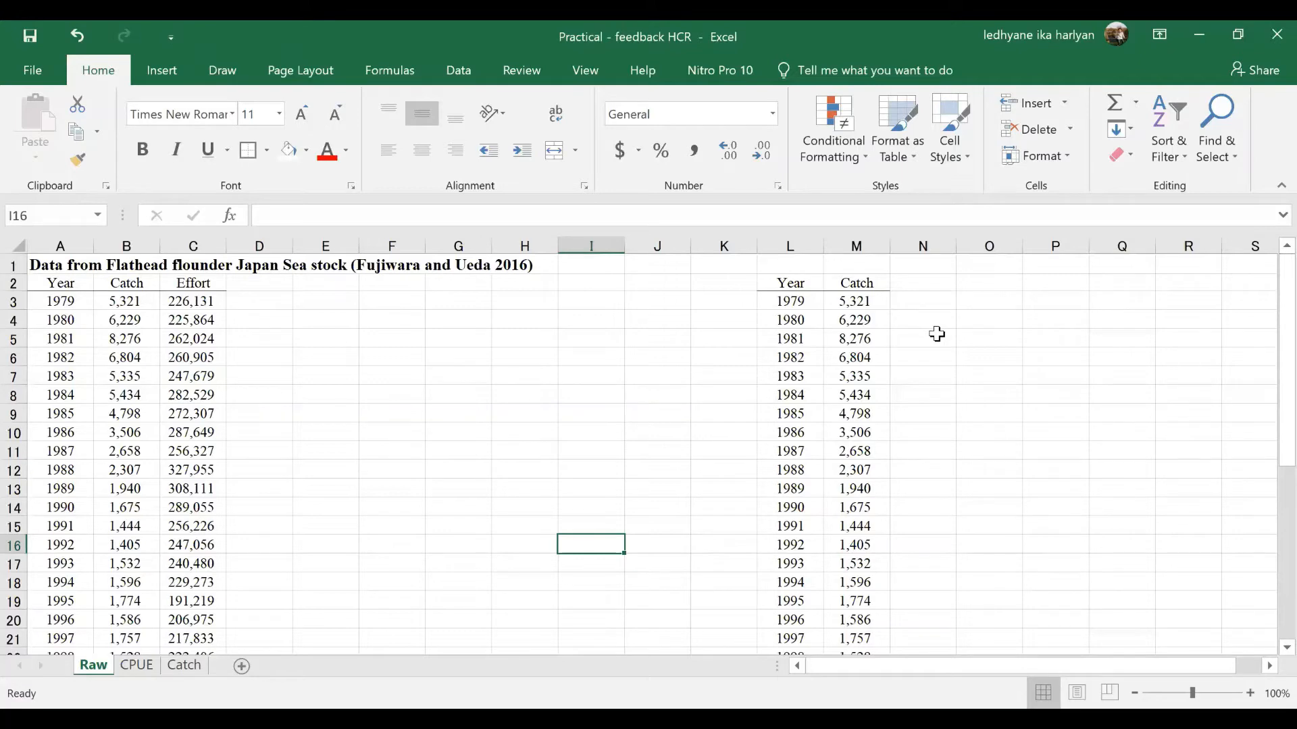
Look over the CPUE sheet and open the Catch sheet with its data table and procedure notes in view.
{"action": "left_click", "coordinate": [137, 666]}
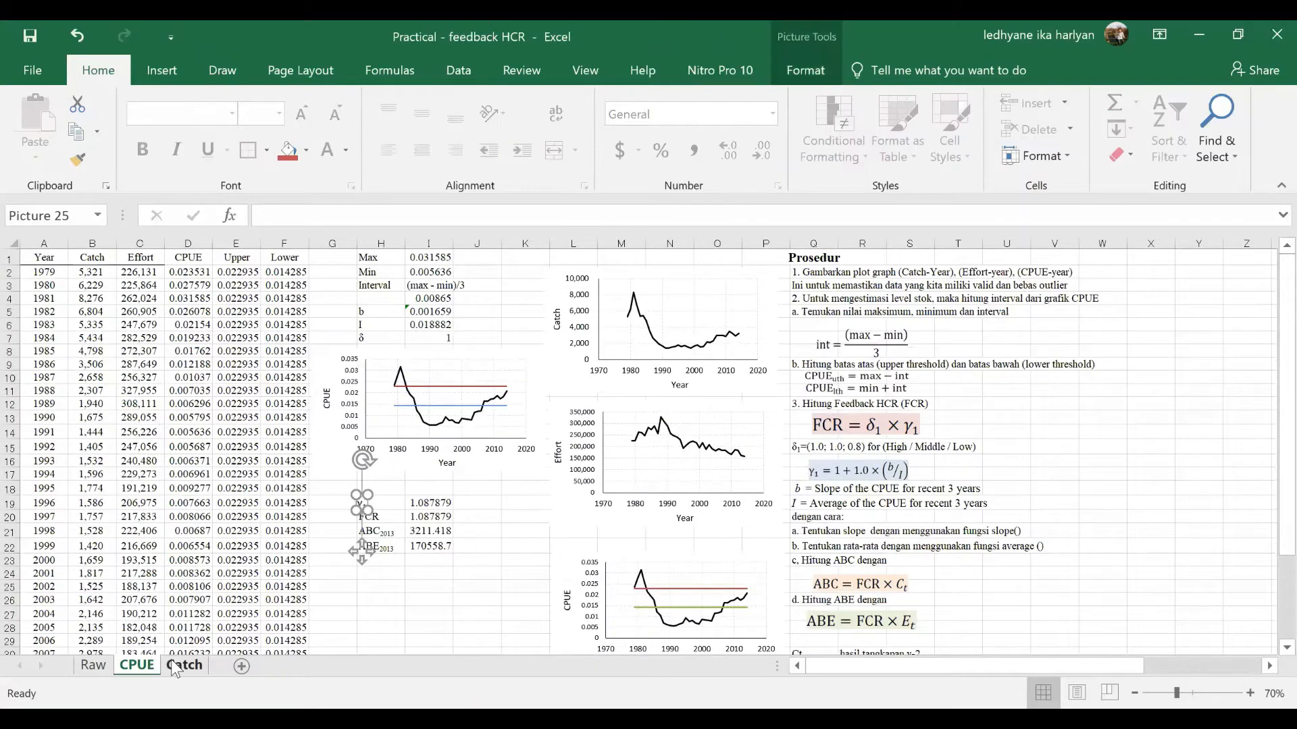
{"action": "left_click", "coordinate": [182, 666]}
{"action": "left_click", "coordinate": [278, 597]}
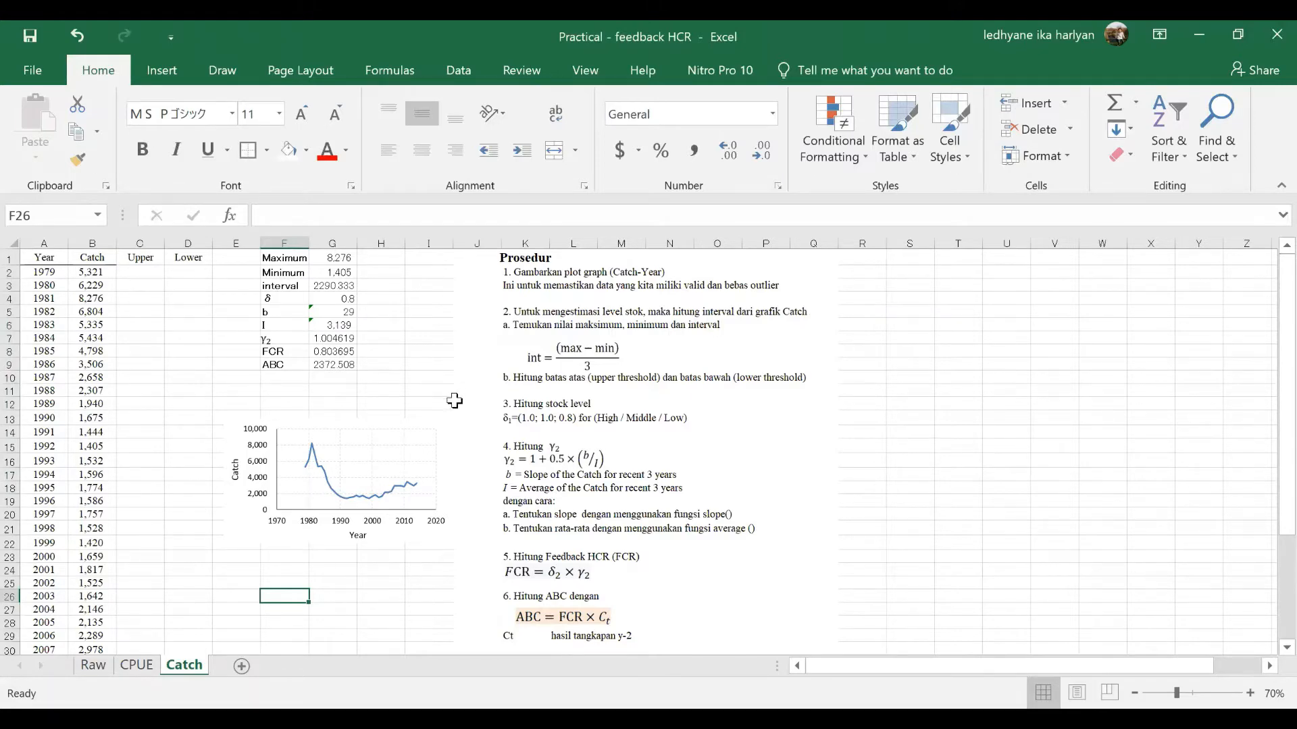
{"action": "scroll", "coordinate": [454, 401], "scroll_direction": "up", "scroll_amount": 1, "text": "ctrl"}
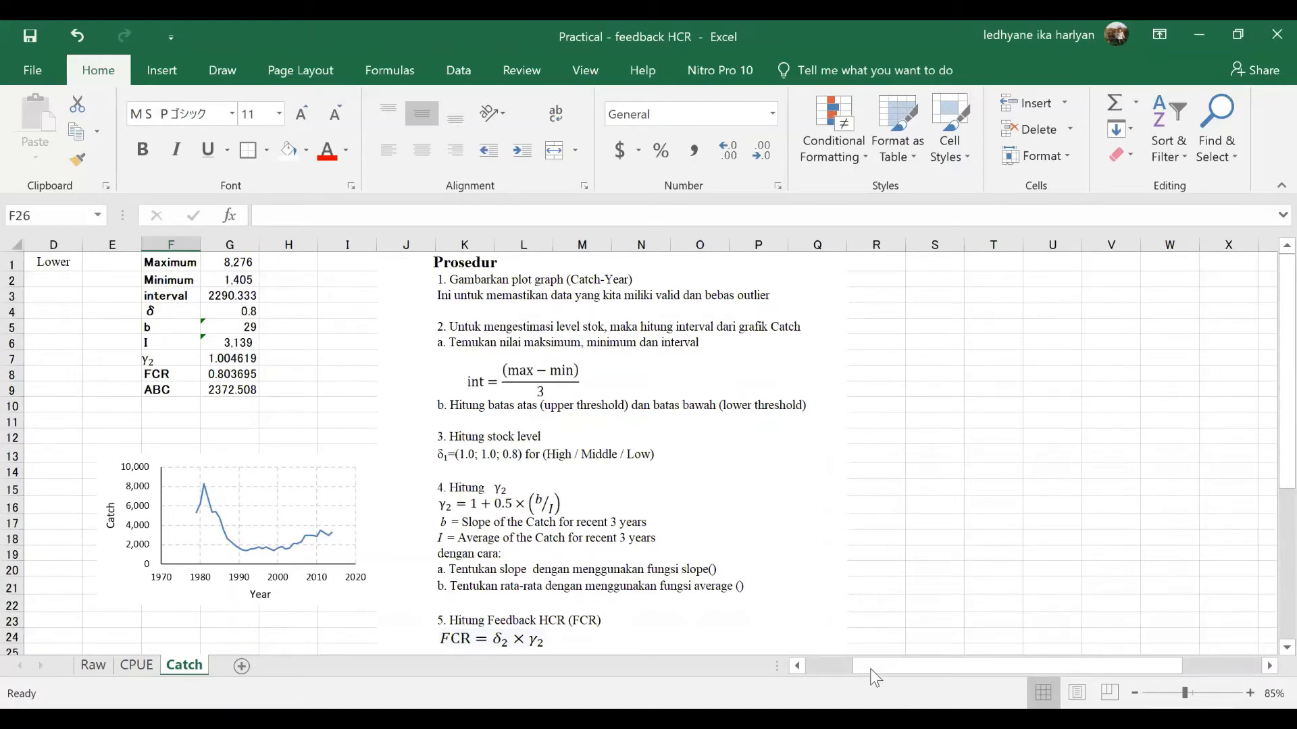
{"action": "scroll", "coordinate": [359, 549], "scroll_direction": "left", "scroll_amount": 3}
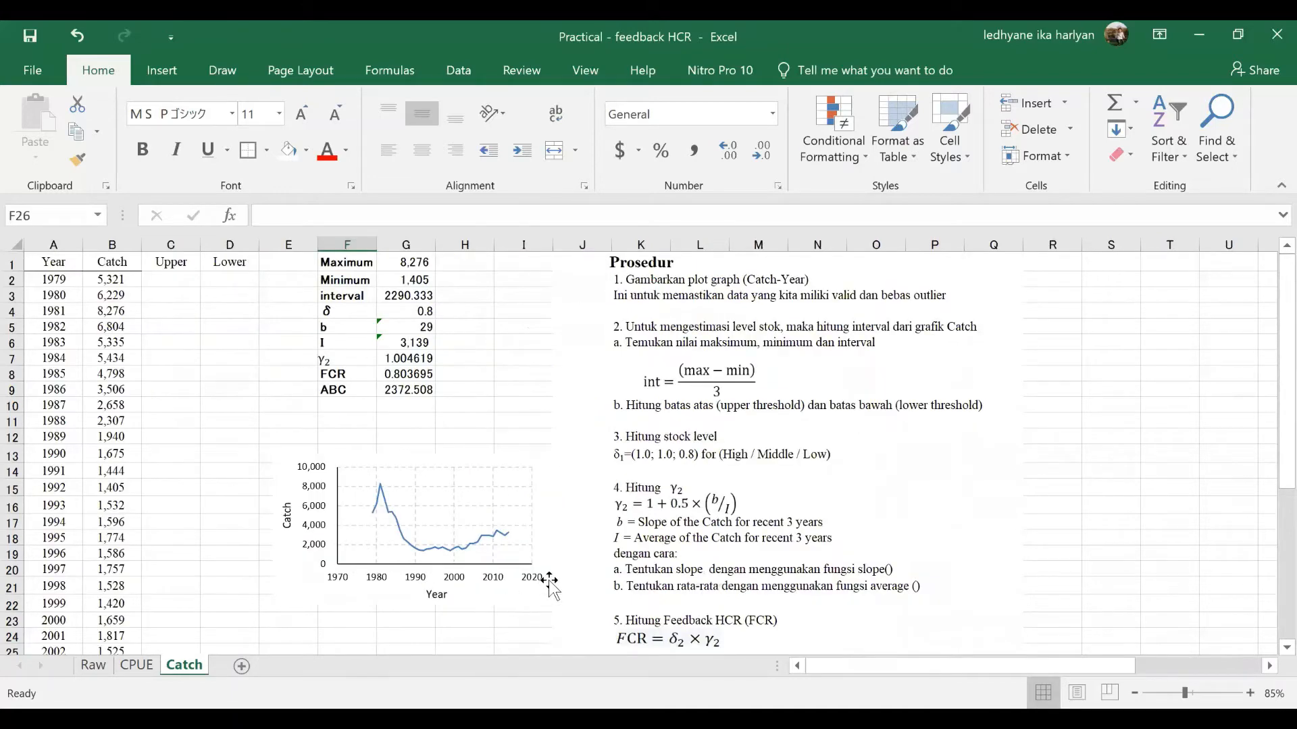
Inspect the catch chart's source data and the formulas behind the Maximum and Minimum values in G1 and G2.
{"action": "left_click", "coordinate": [439, 548]}
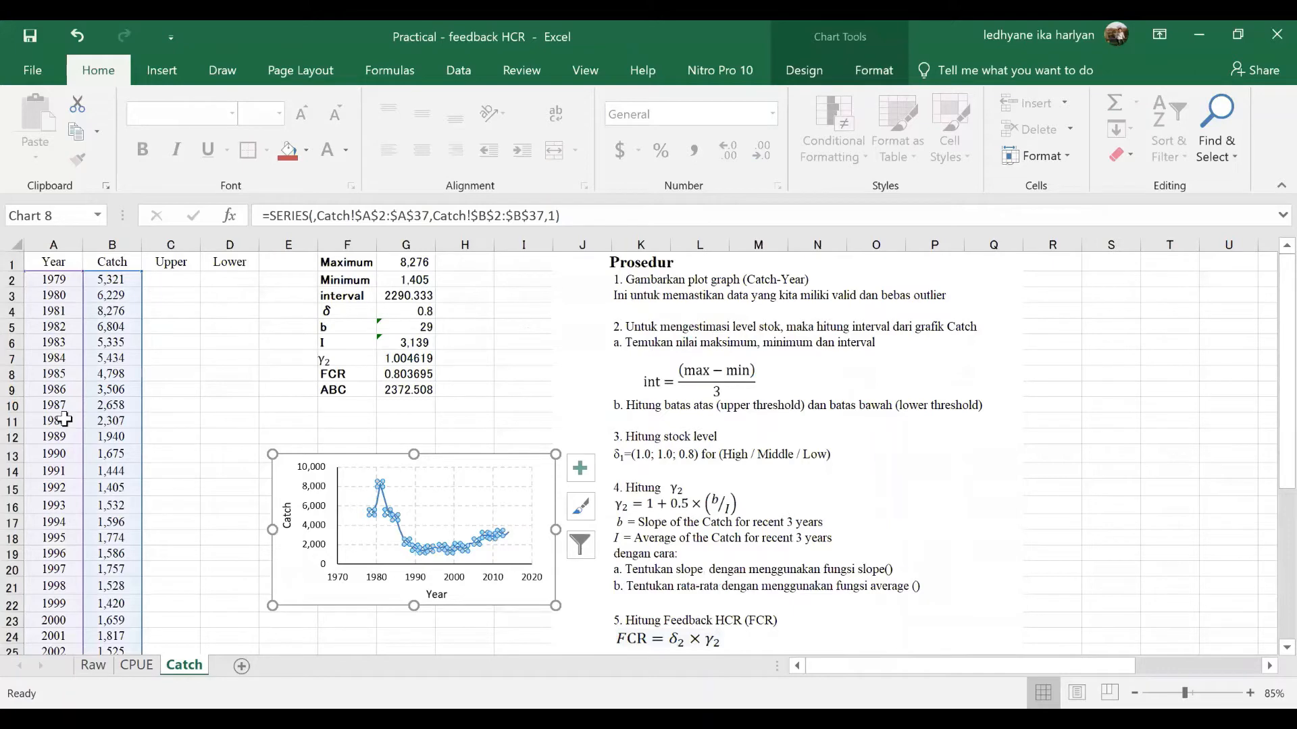
{"action": "left_click", "coordinate": [510, 620]}
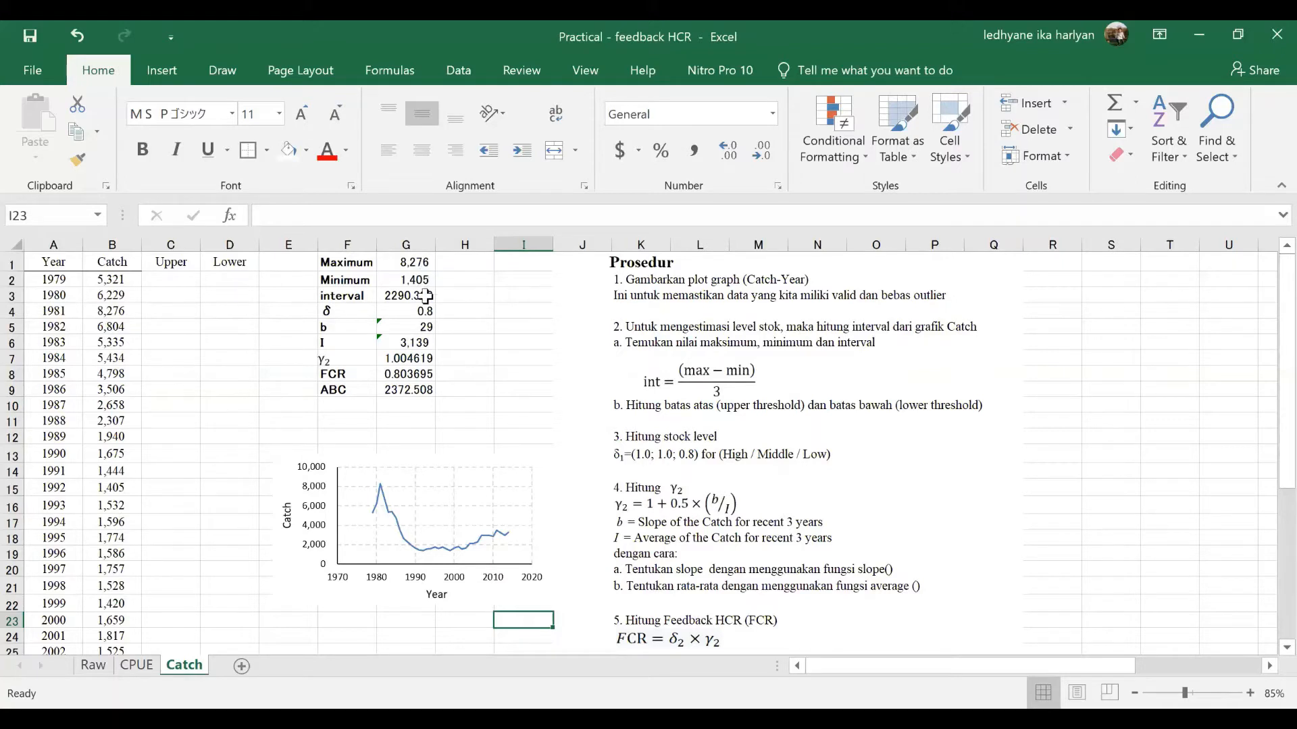
{"action": "left_click", "coordinate": [421, 262]}
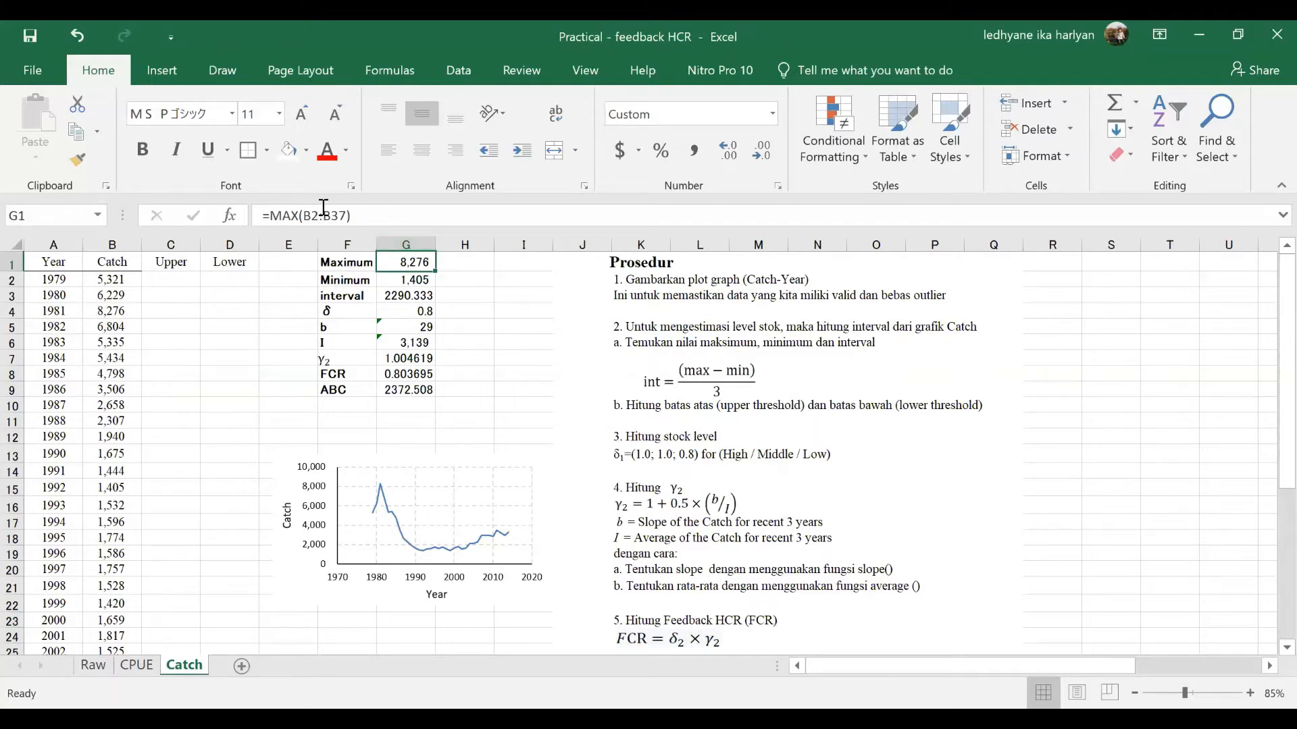
{"action": "left_click", "coordinate": [324, 207]}
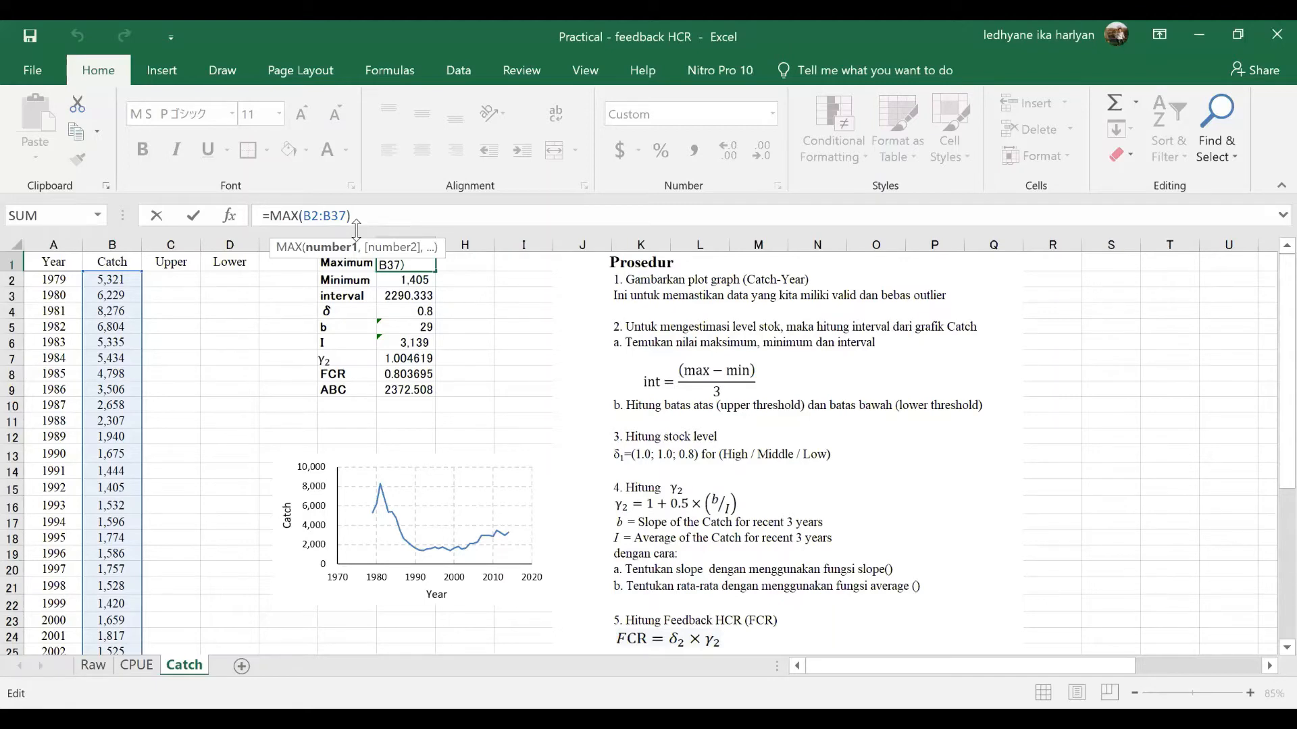
{"action": "key", "text": "Return"}
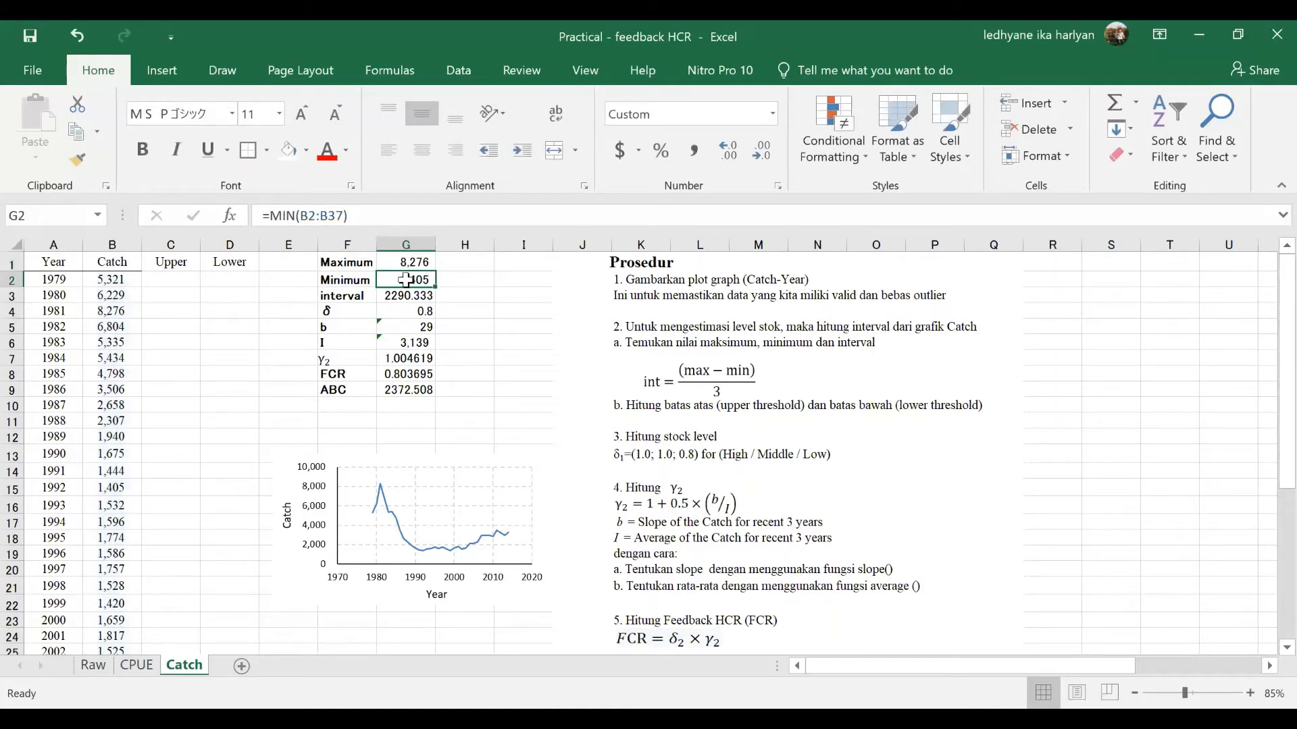
{"action": "left_click", "coordinate": [357, 216]}
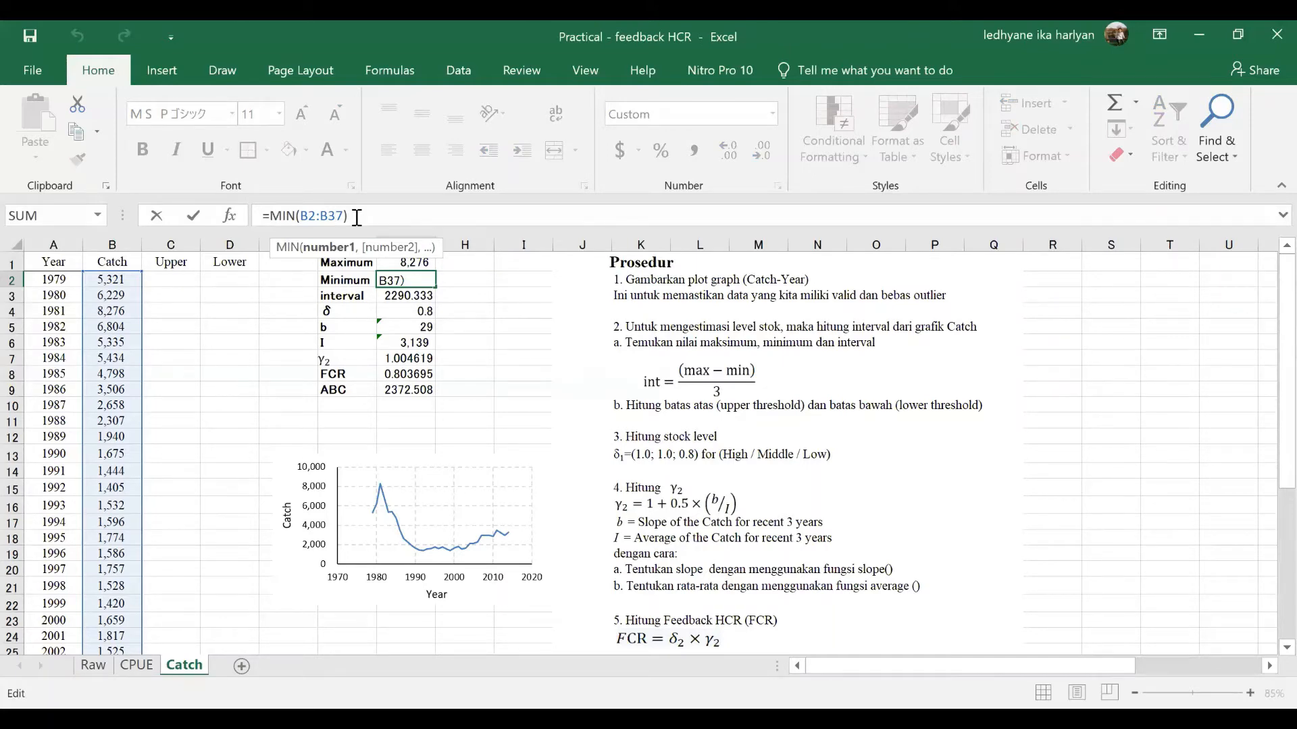
{"action": "key", "text": "Return"}
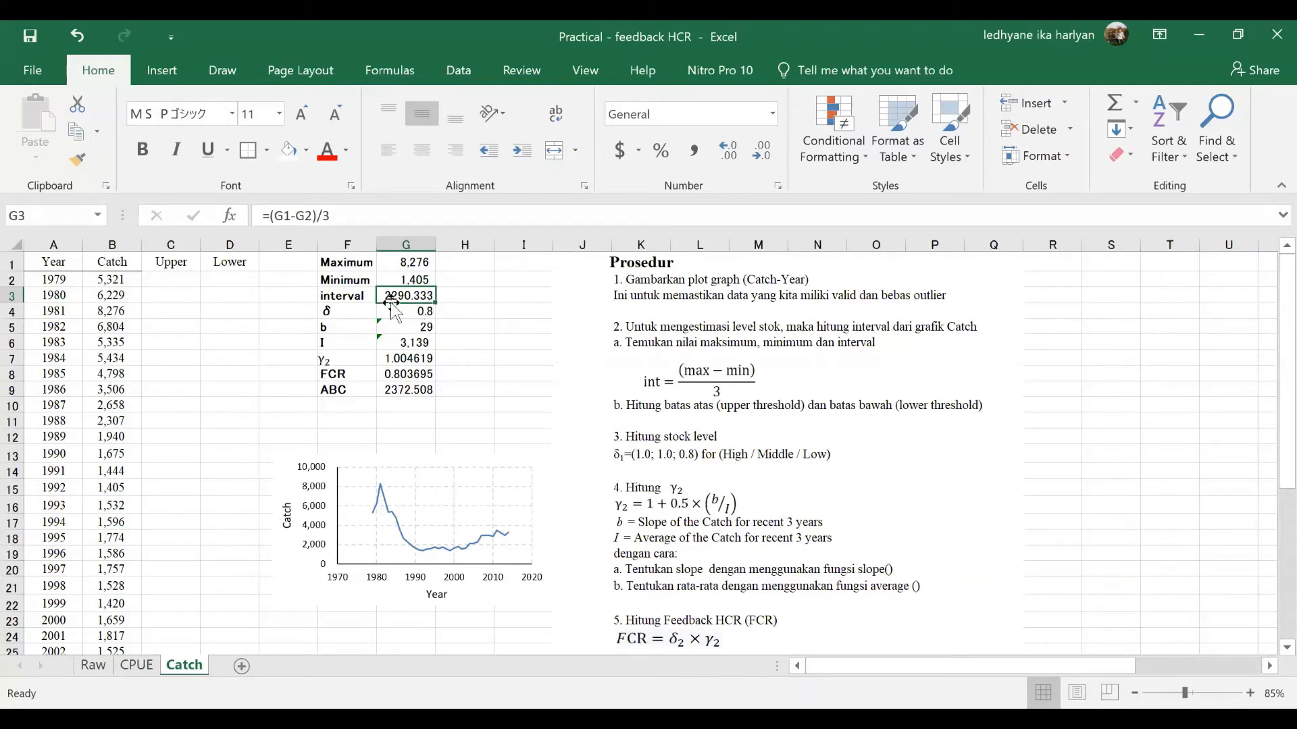
Calculate the upper threshold in C2 with =$G$1-$G$3 and fill it down the Upper column for all years.
{"action": "left_click", "coordinate": [186, 277]}
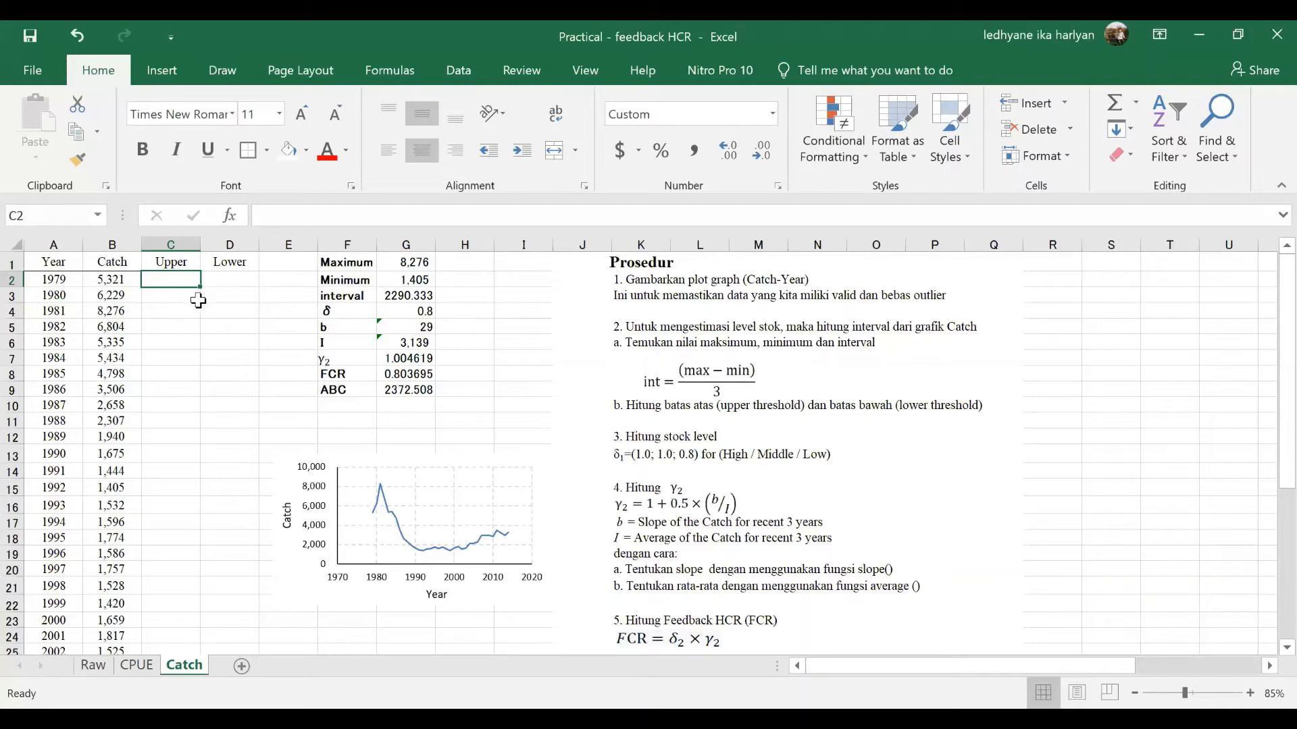
{"action": "type", "text": "="}
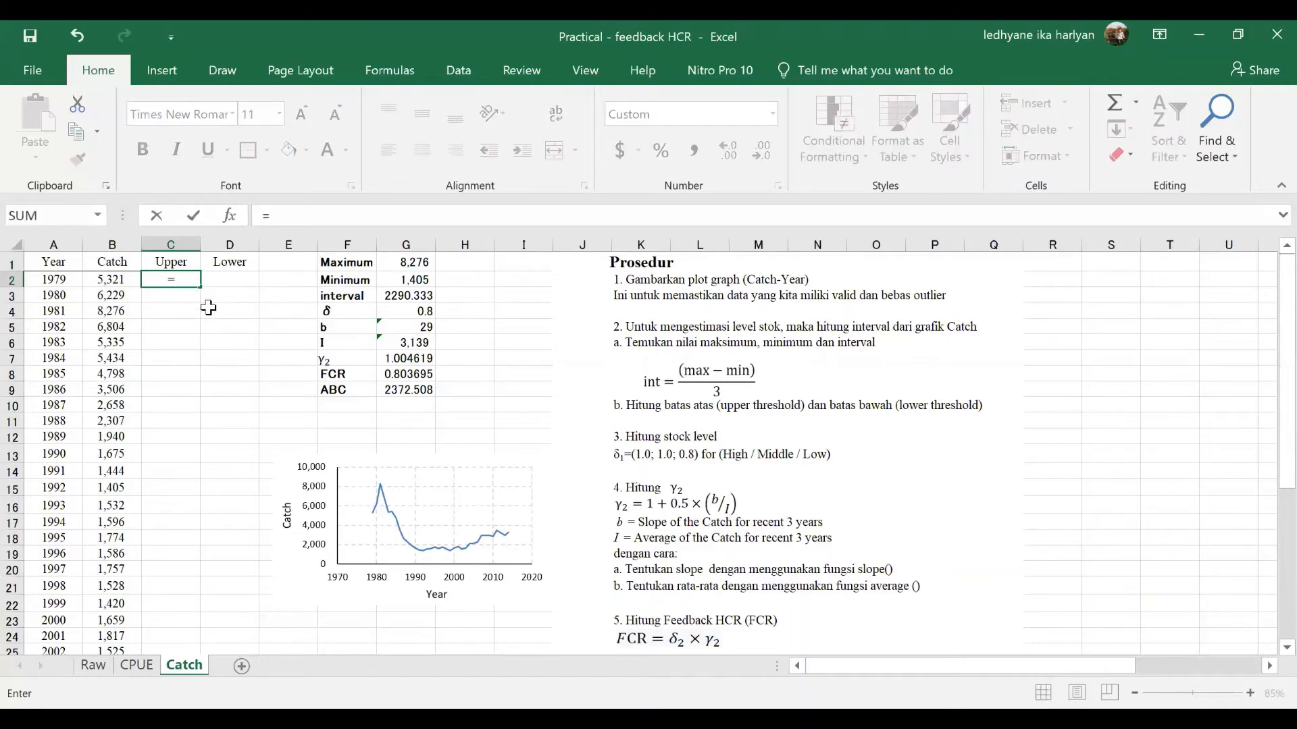
{"action": "left_click", "coordinate": [424, 261]}
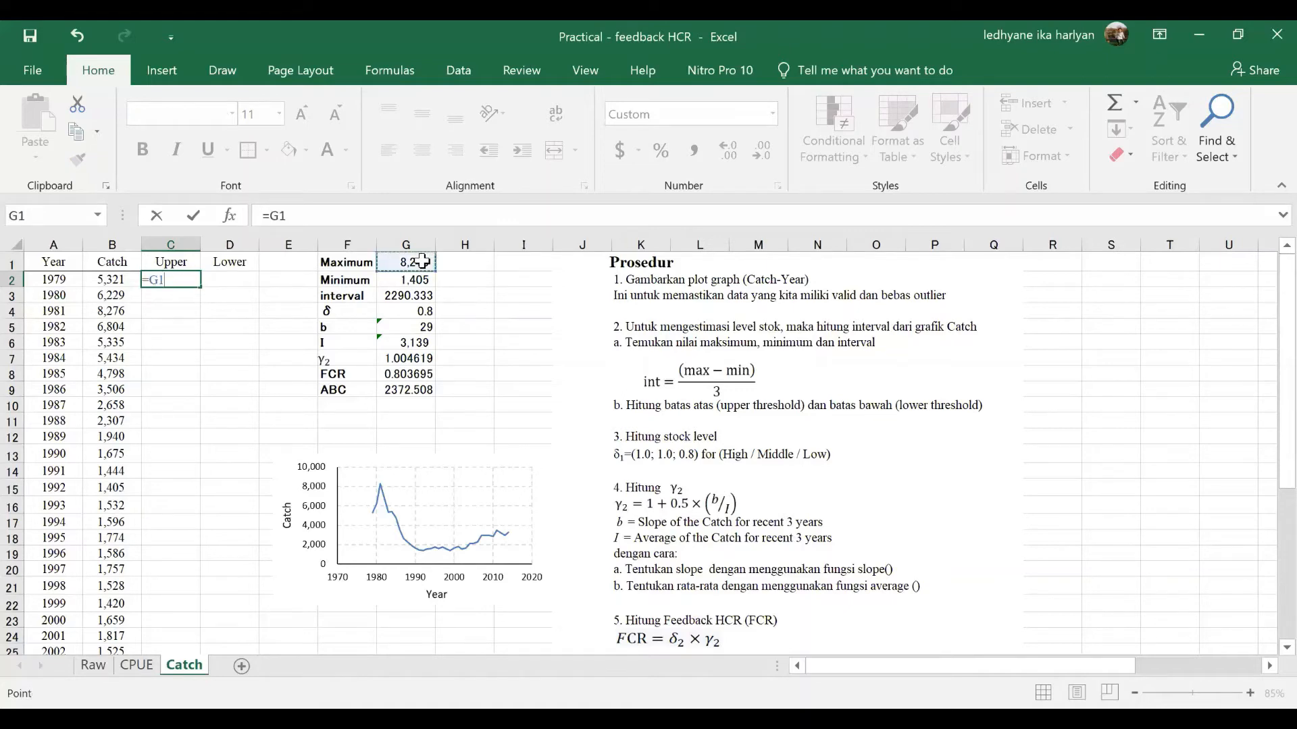
{"action": "key", "text": "F4"}
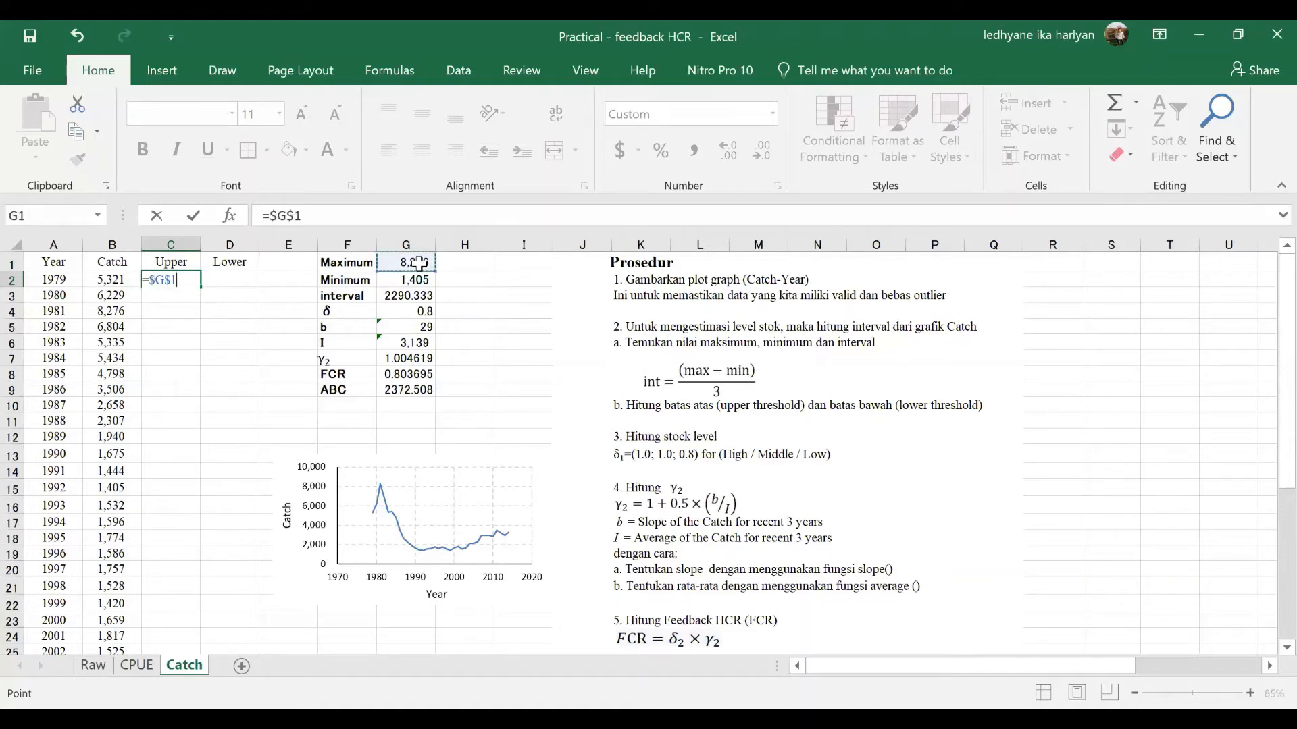
{"action": "type", "text": "-"}
{"action": "left_click", "coordinate": [413, 297]}
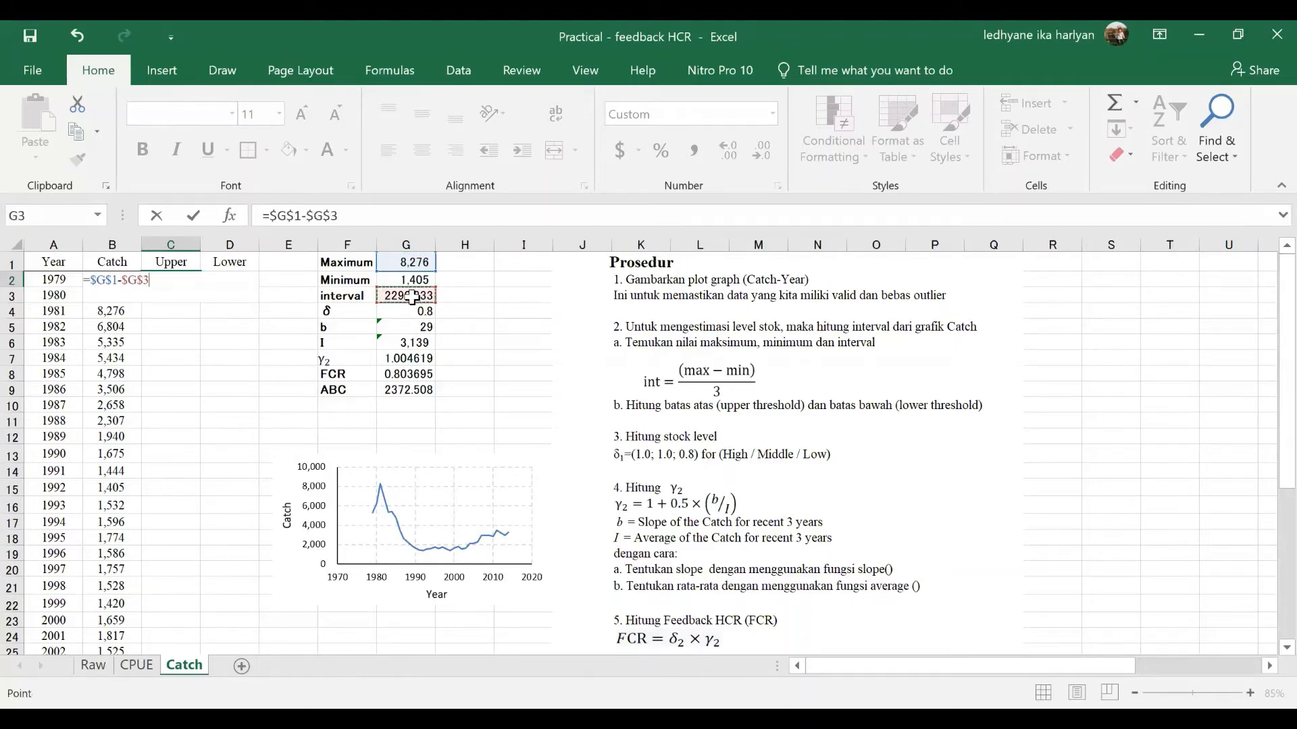
{"action": "key", "text": "Return"}
{"action": "left_click", "coordinate": [170, 280]}
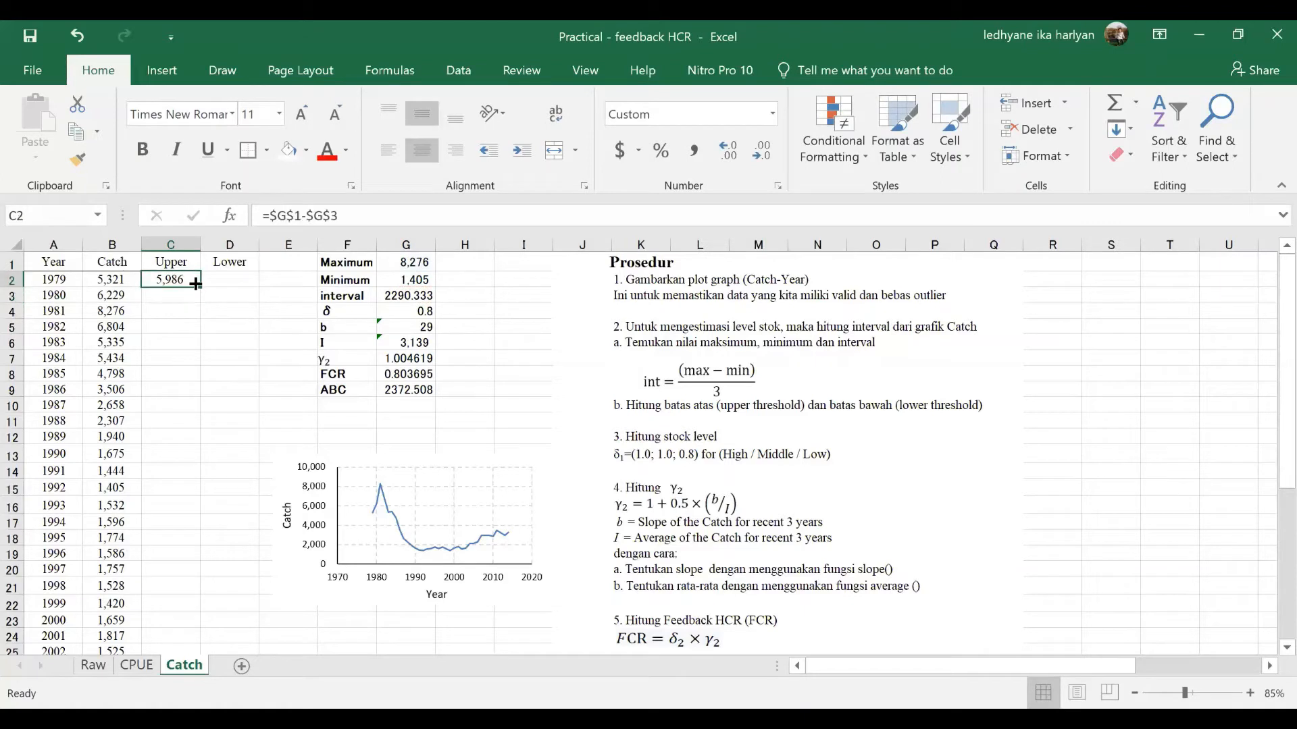
{"action": "left_click_drag", "start_coordinate": [199, 289], "coordinate": [199, 289]}
{"action": "key", "text": "ctrl+d"}
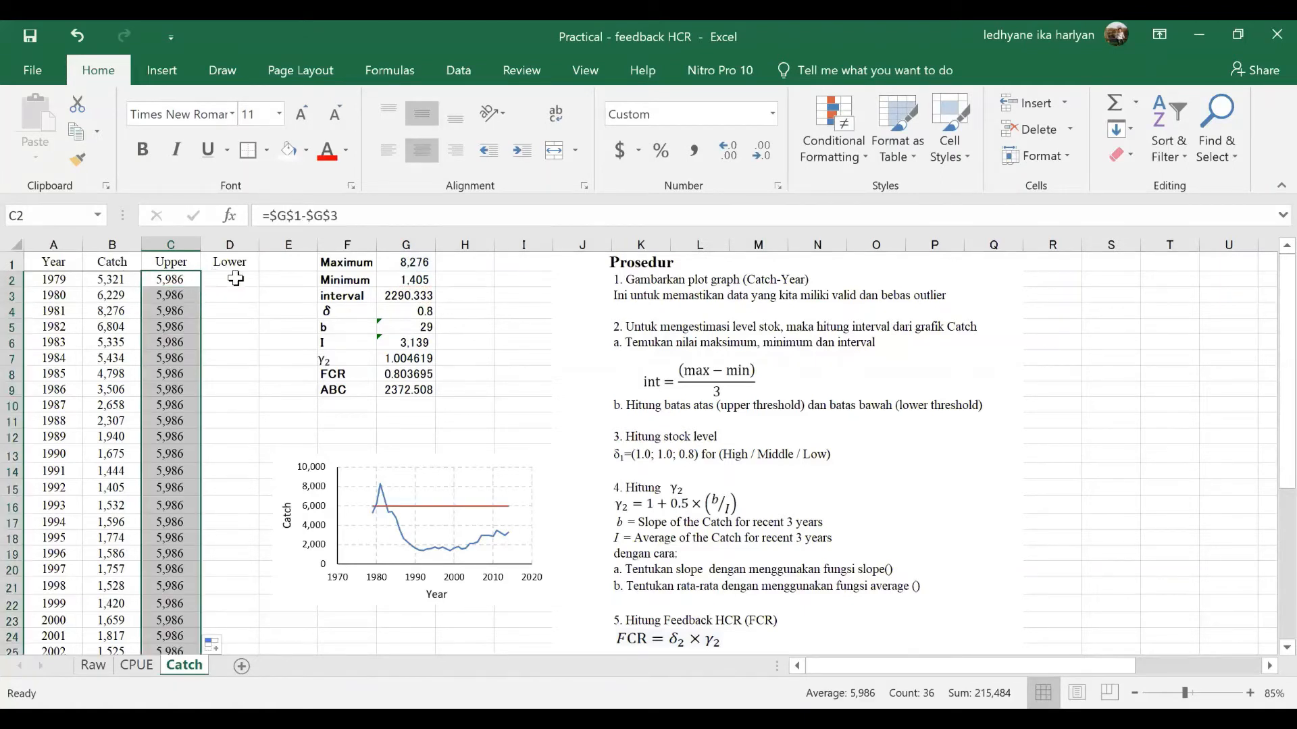
Calculate the lower threshold in D2 with =$G$2+$G$3 and fill it down the Lower column for all years.
{"action": "left_click", "coordinate": [237, 278]}
{"action": "type", "text": "="}
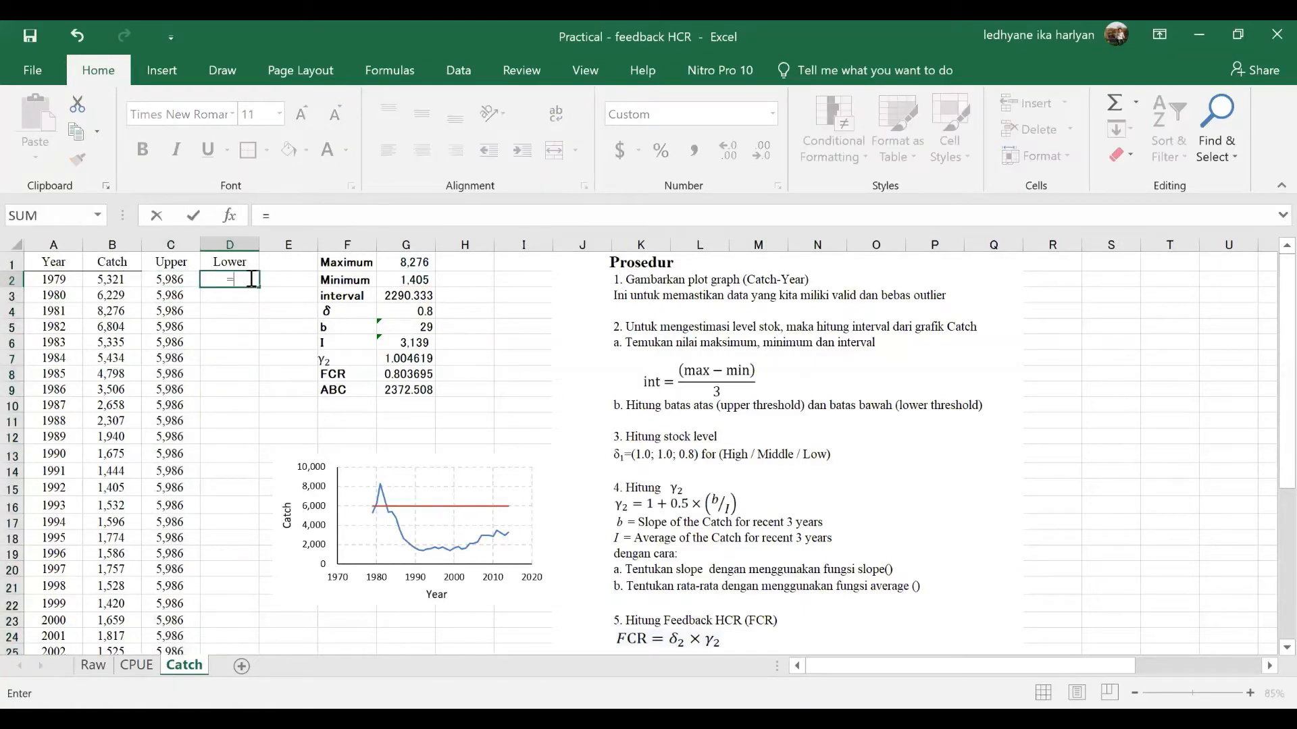
{"action": "left_click", "coordinate": [410, 279]}
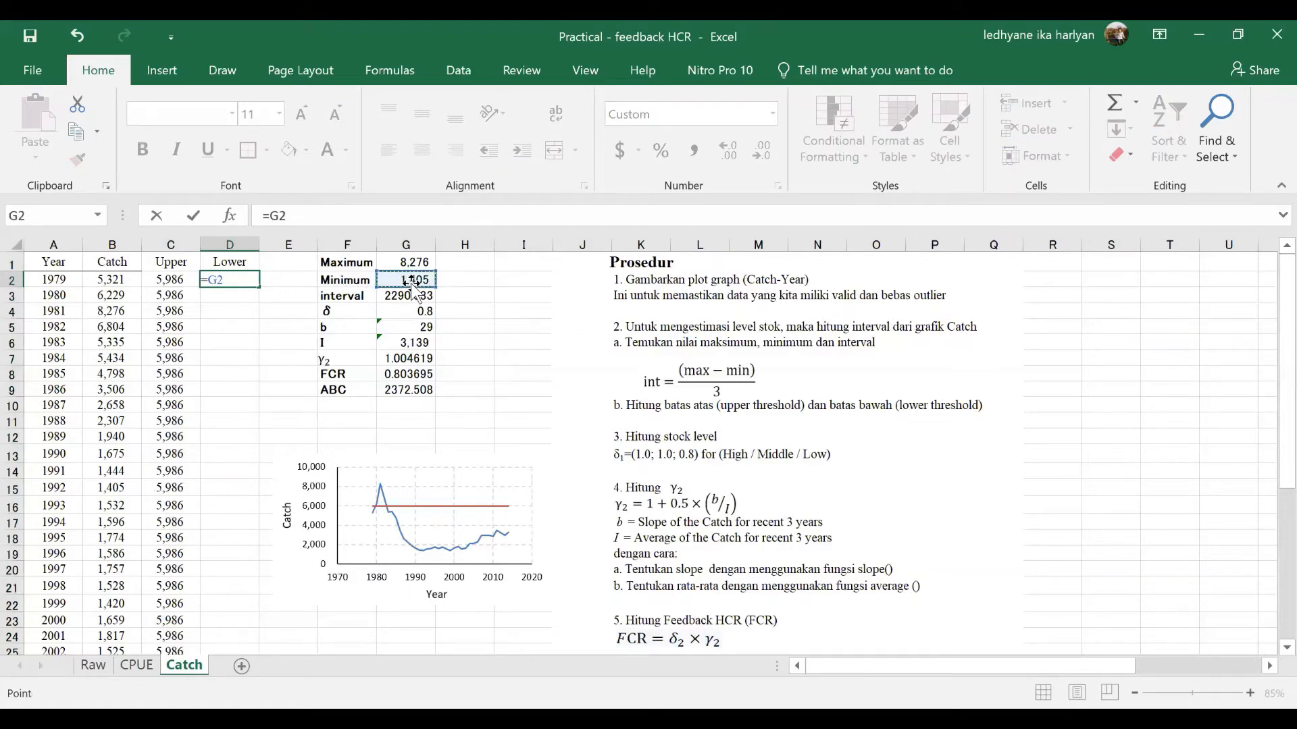
{"action": "type", "text": "-"}
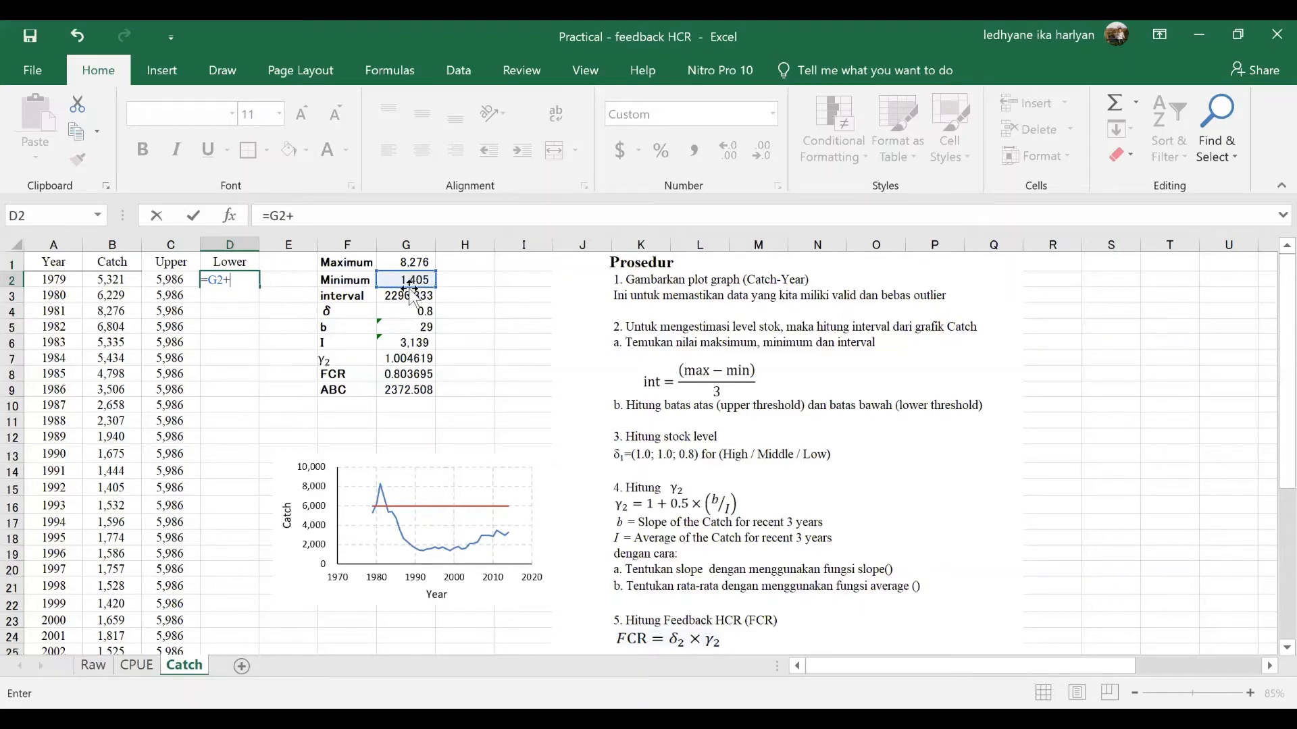
{"action": "left_click", "coordinate": [412, 295]}
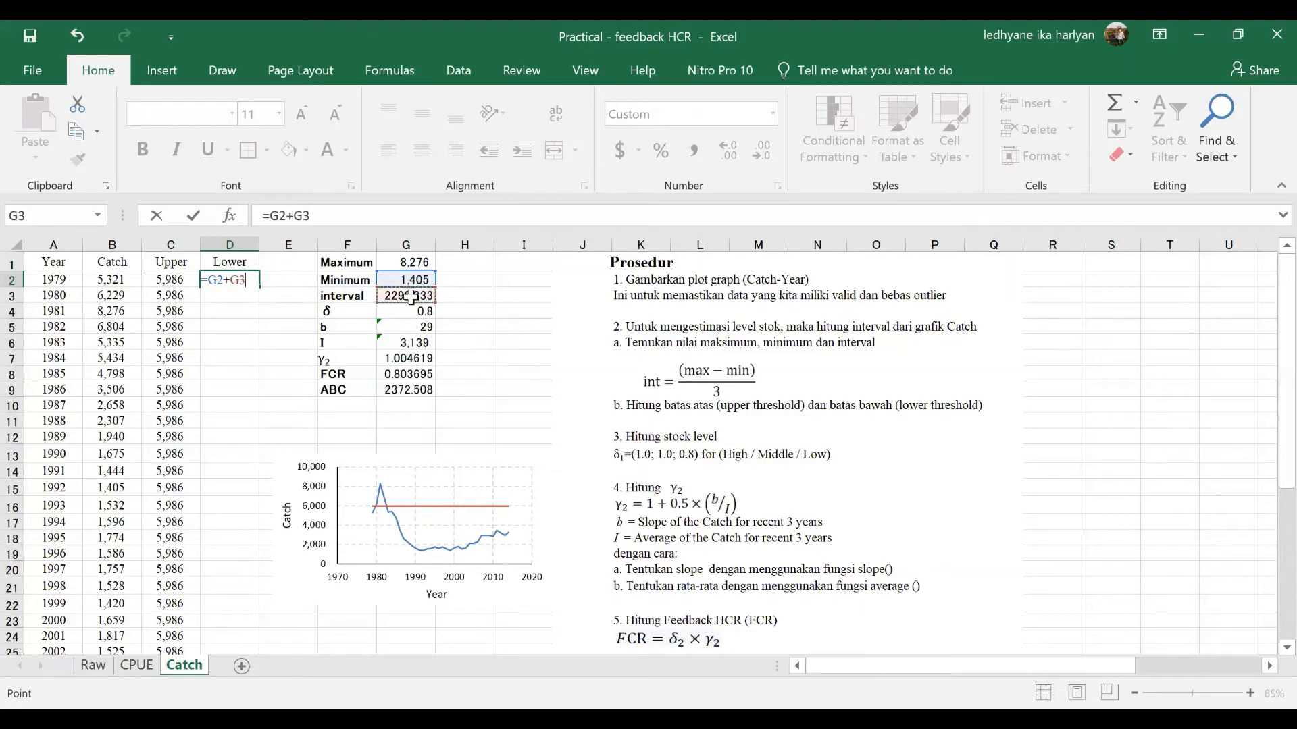
{"action": "left_click", "coordinate": [218, 280]}
{"action": "key", "text": "F4"}
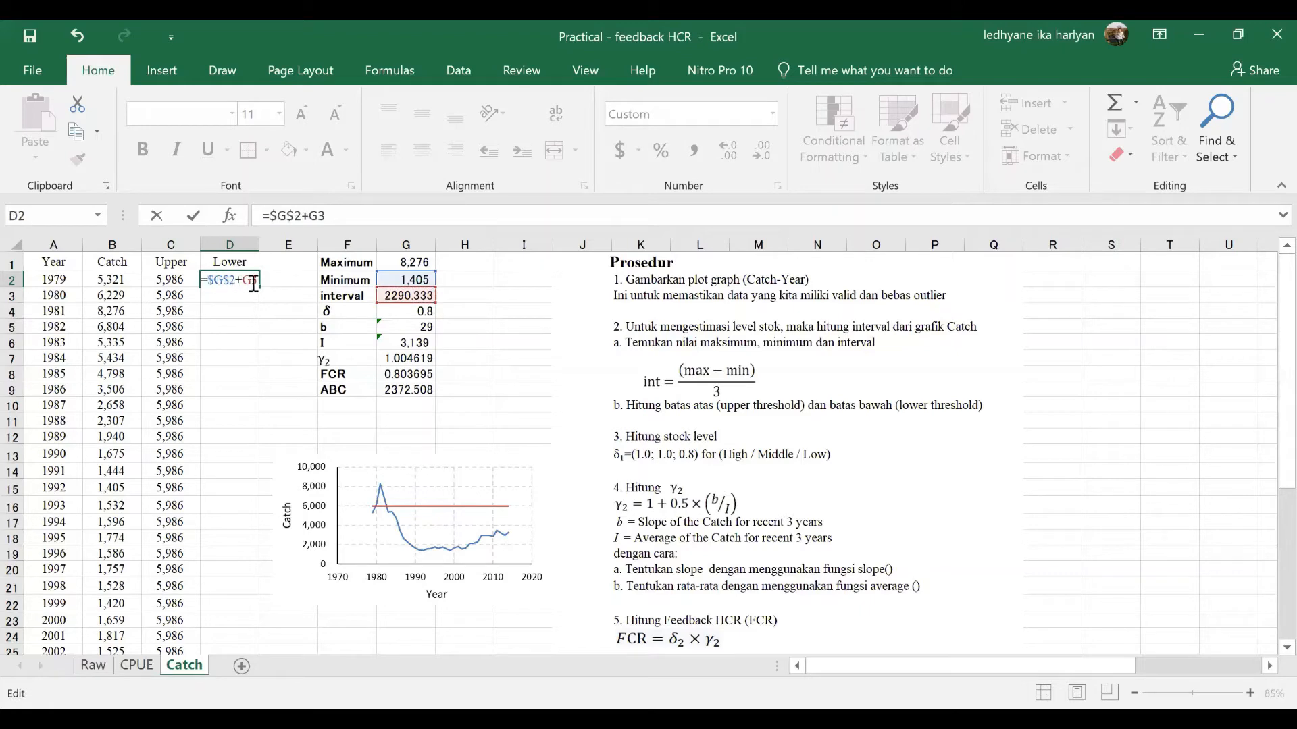
{"action": "left_click", "coordinate": [254, 283]}
{"action": "key", "text": "F4"}
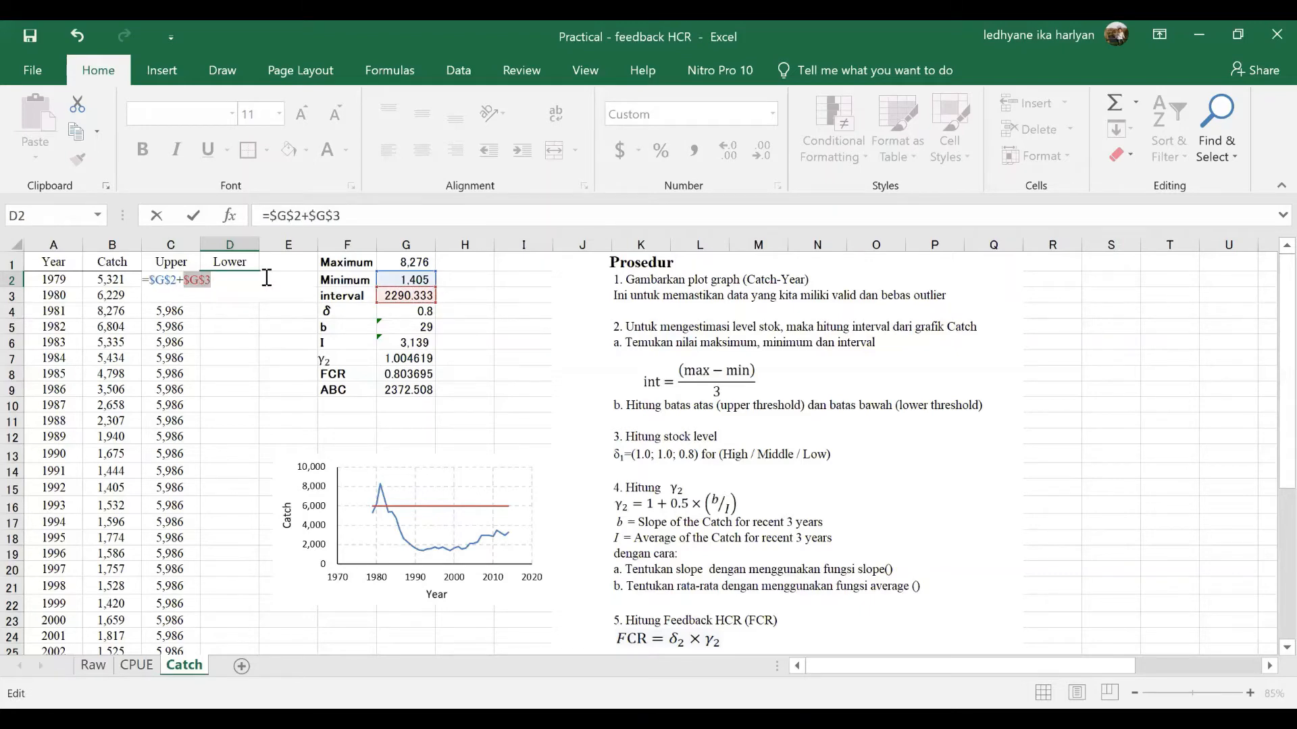
{"action": "key", "text": "ctrl+Return"}
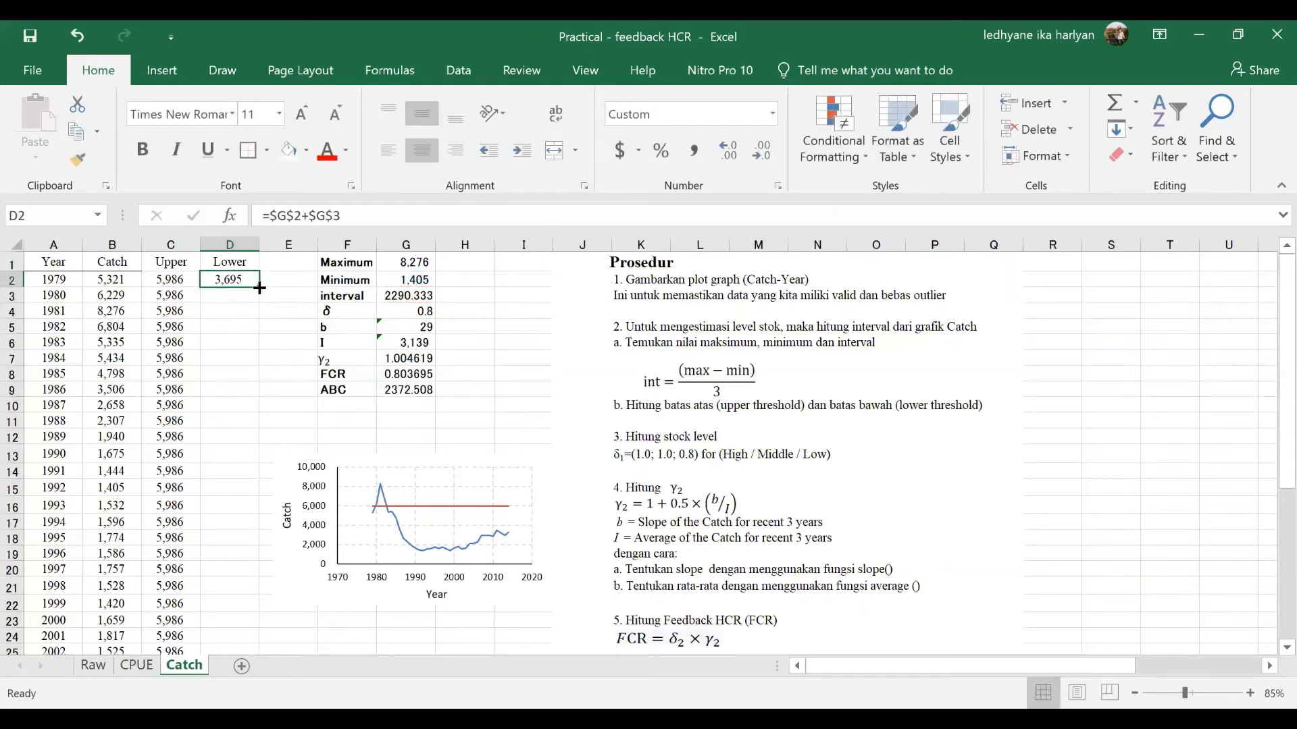
{"action": "double_click", "coordinate": [260, 288]}
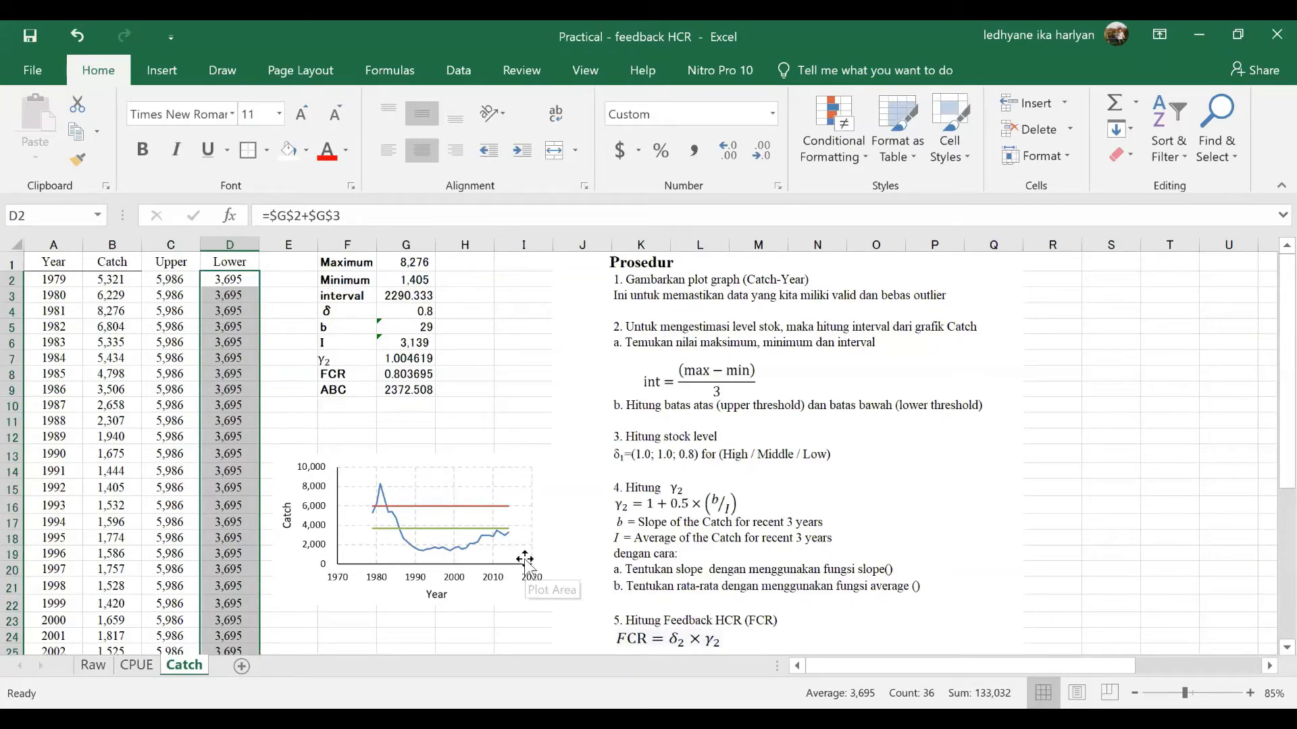
Examine the catch chart with its threshold lines against the stock level and γ2 rules in the procedure notes.
{"action": "scroll", "coordinate": [524, 573], "scroll_direction": "up", "scroll_amount": 2}
{"action": "scroll", "coordinate": [524, 566], "scroll_direction": "up", "scroll_amount": 3}
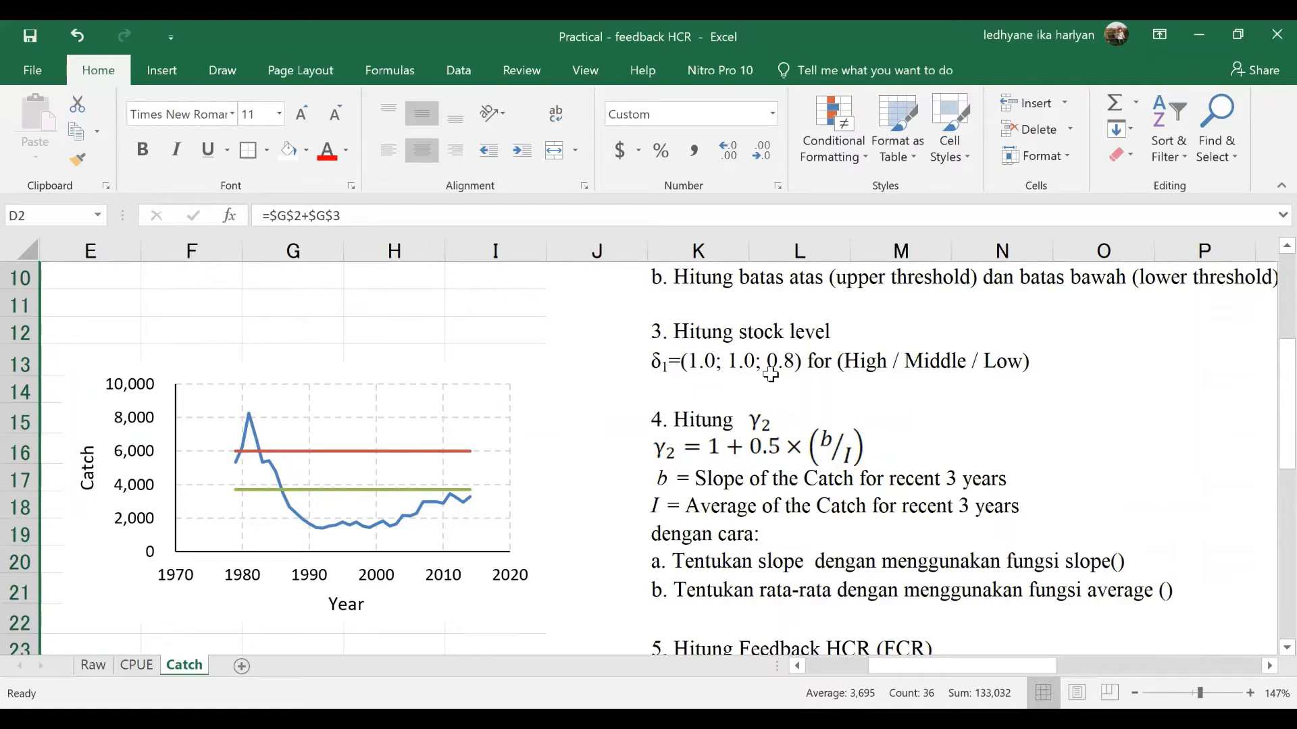
{"action": "scroll", "coordinate": [785, 456], "scroll_direction": "up", "scroll_amount": 3}
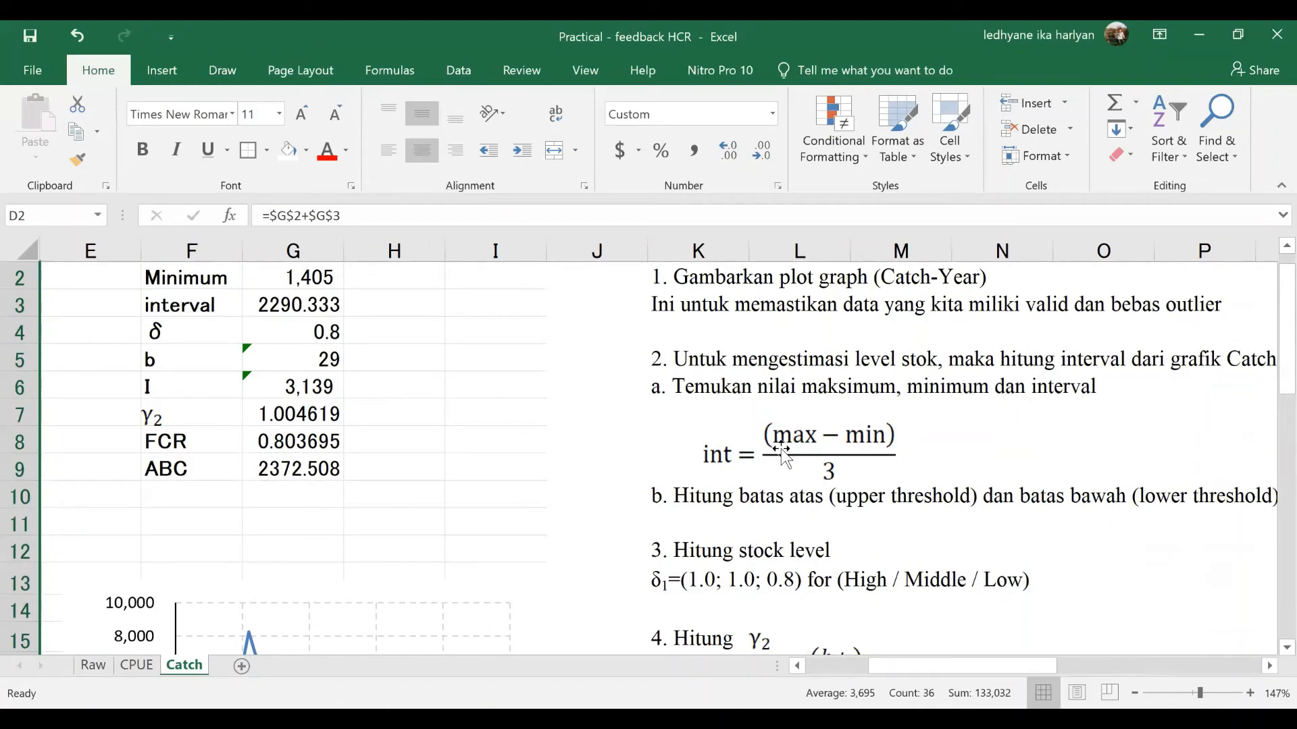
{"action": "scroll", "coordinate": [784, 454], "scroll_direction": "down", "scroll_amount": 2}
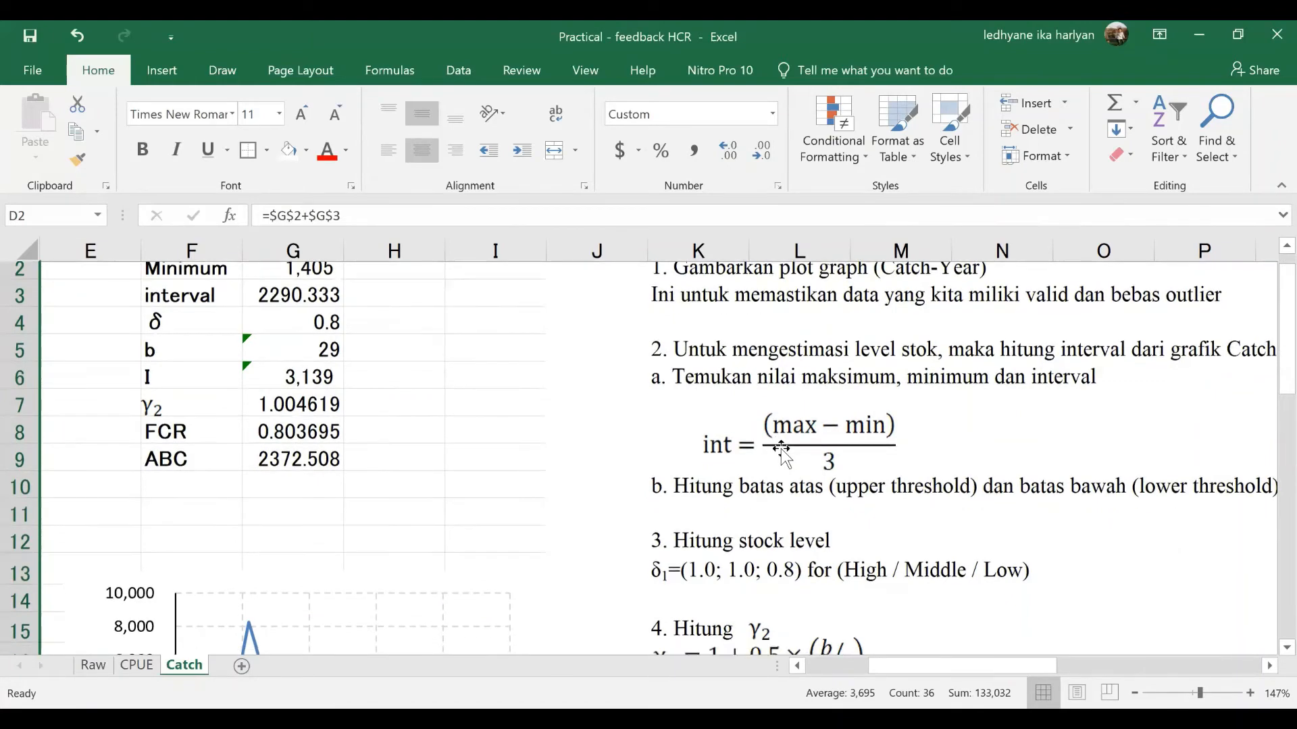
{"action": "scroll", "coordinate": [782, 454], "scroll_direction": "down", "scroll_amount": 1}
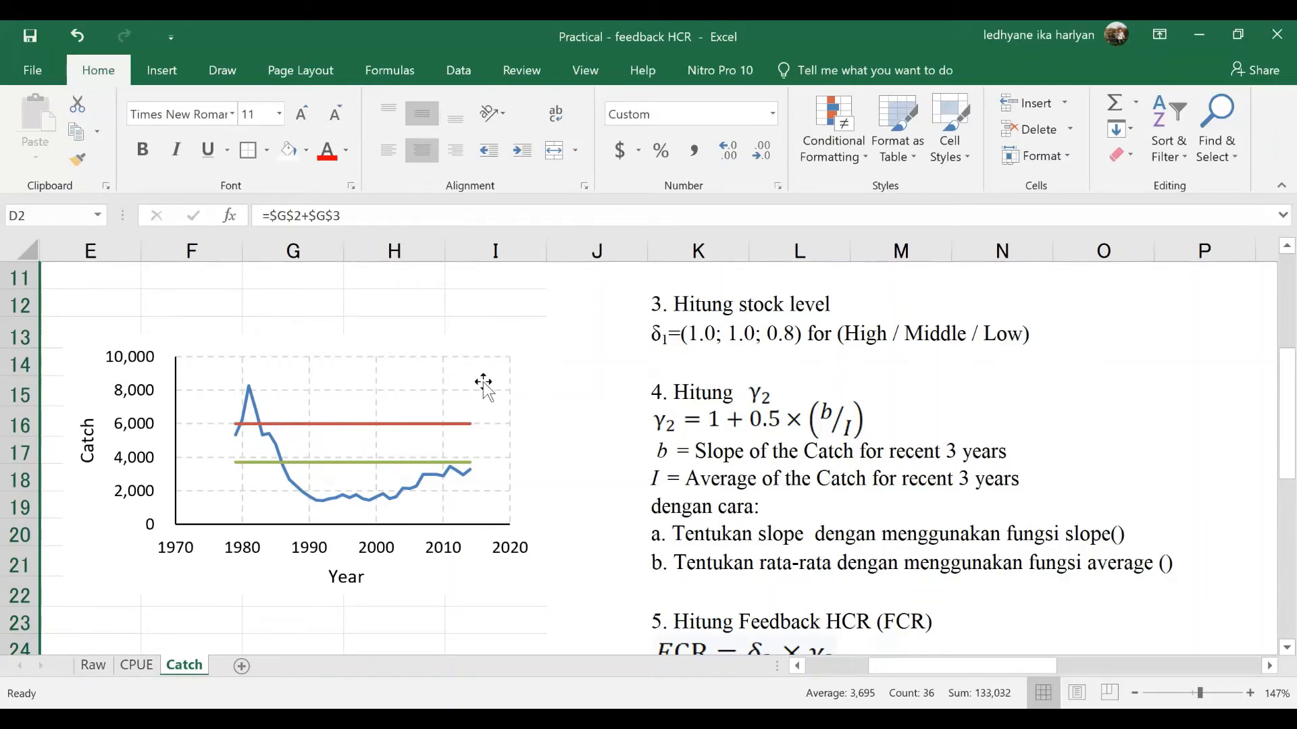
{"action": "scroll", "coordinate": [436, 331], "scroll_direction": "up", "scroll_amount": 2}
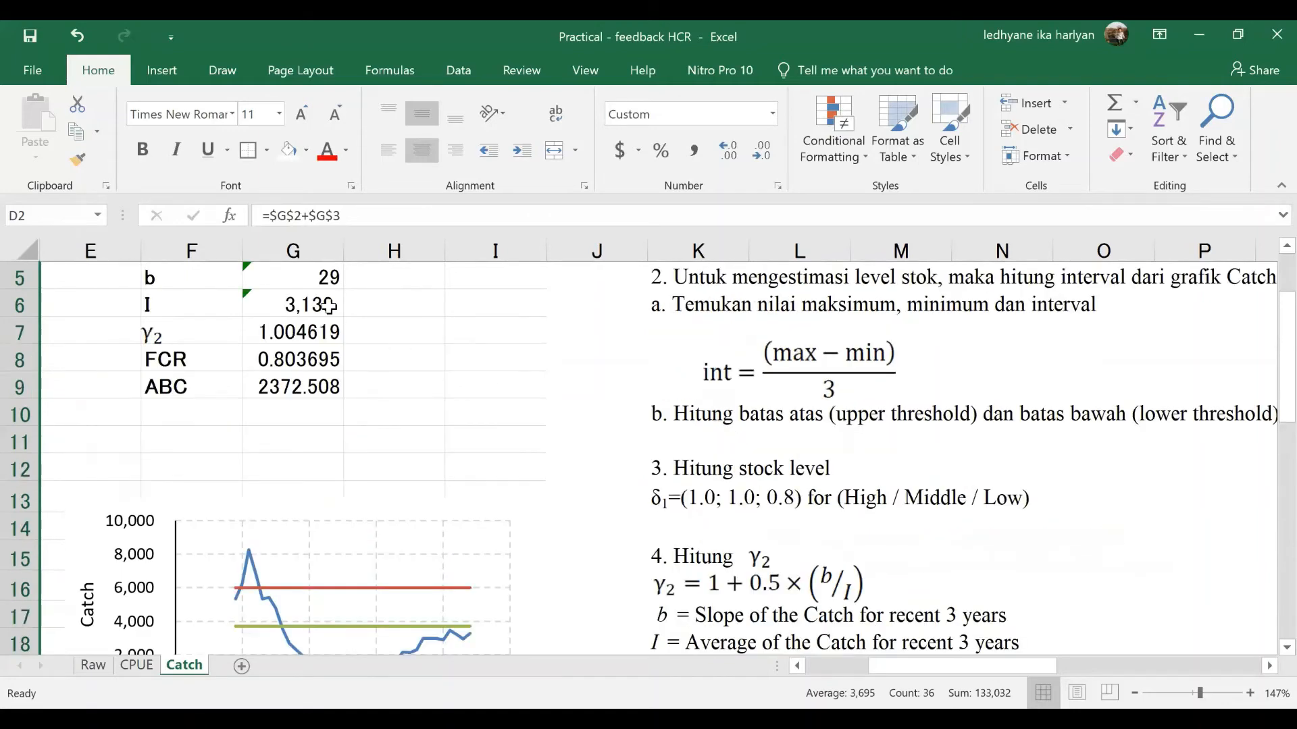
Inspect the SLOPE formula for b in G5 and the 2012–2014 catch and year ranges it references.
{"action": "left_click", "coordinate": [304, 280]}
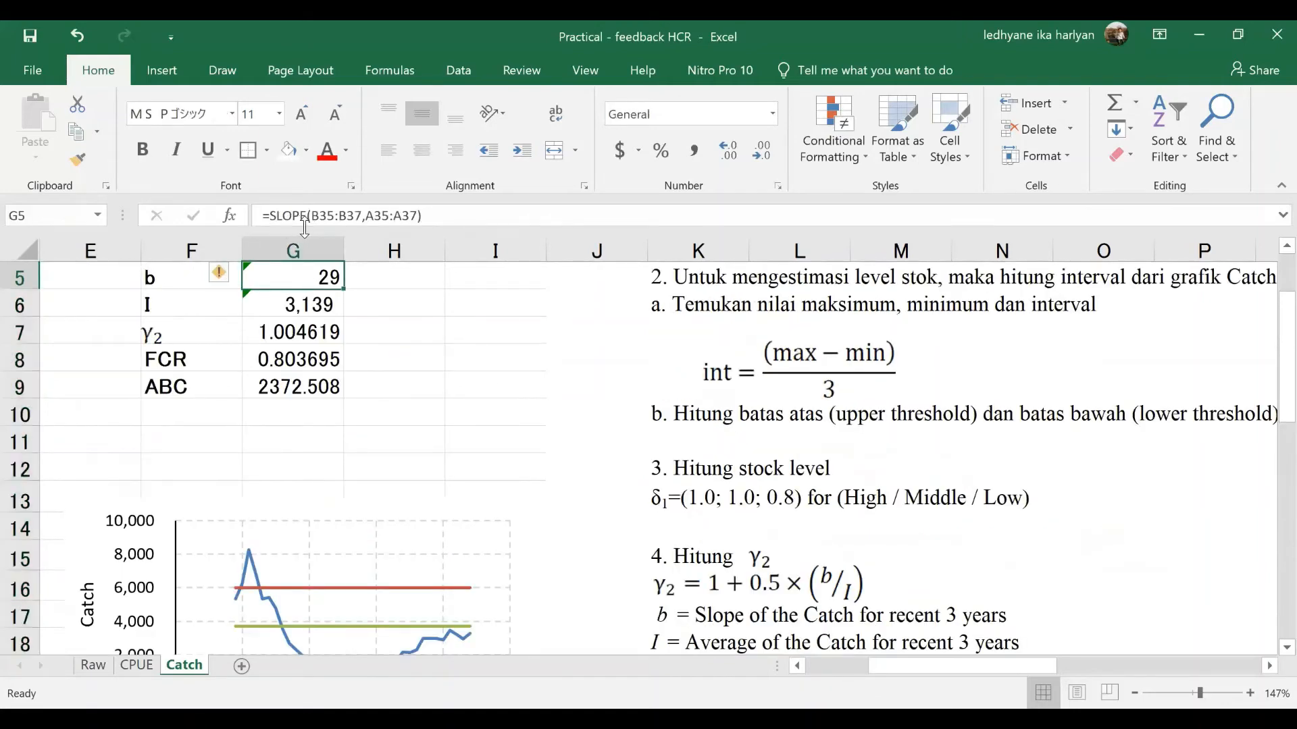
{"action": "left_click", "coordinate": [363, 217]}
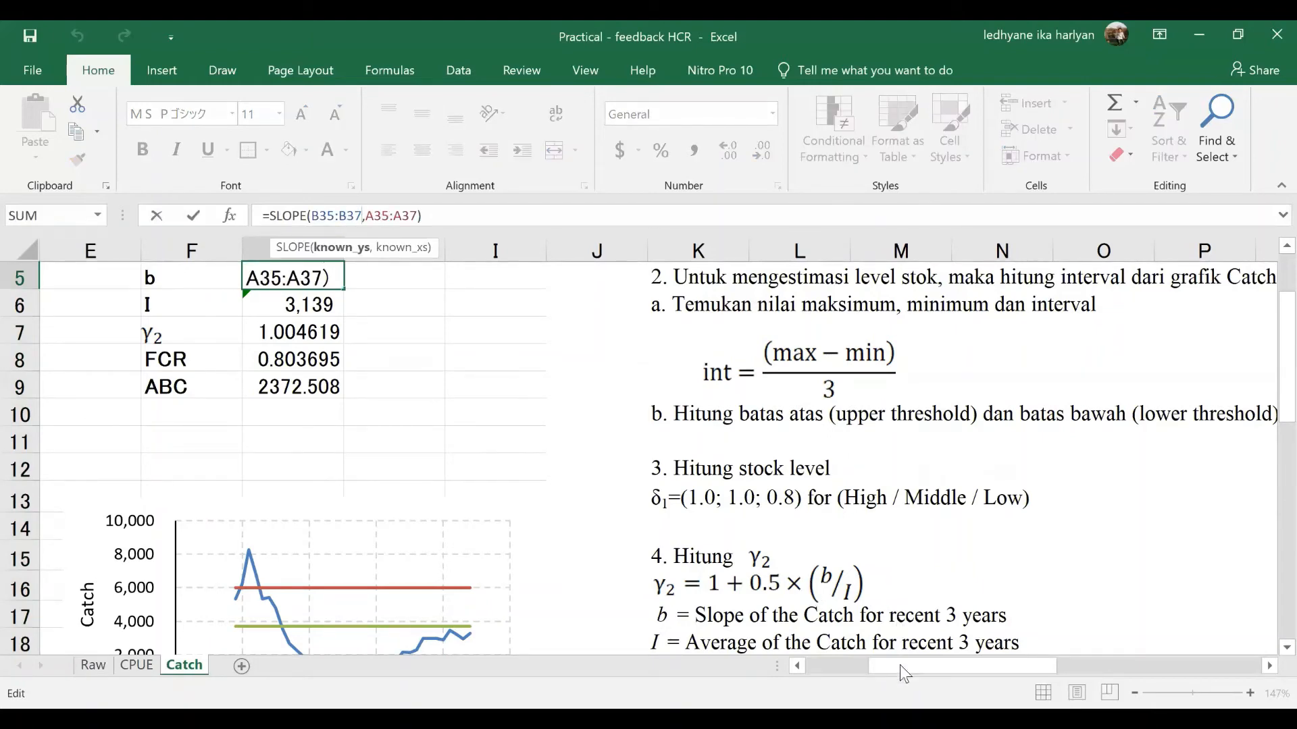
{"action": "scroll", "coordinate": [472, 567], "scroll_direction": "left", "scroll_amount": 3}
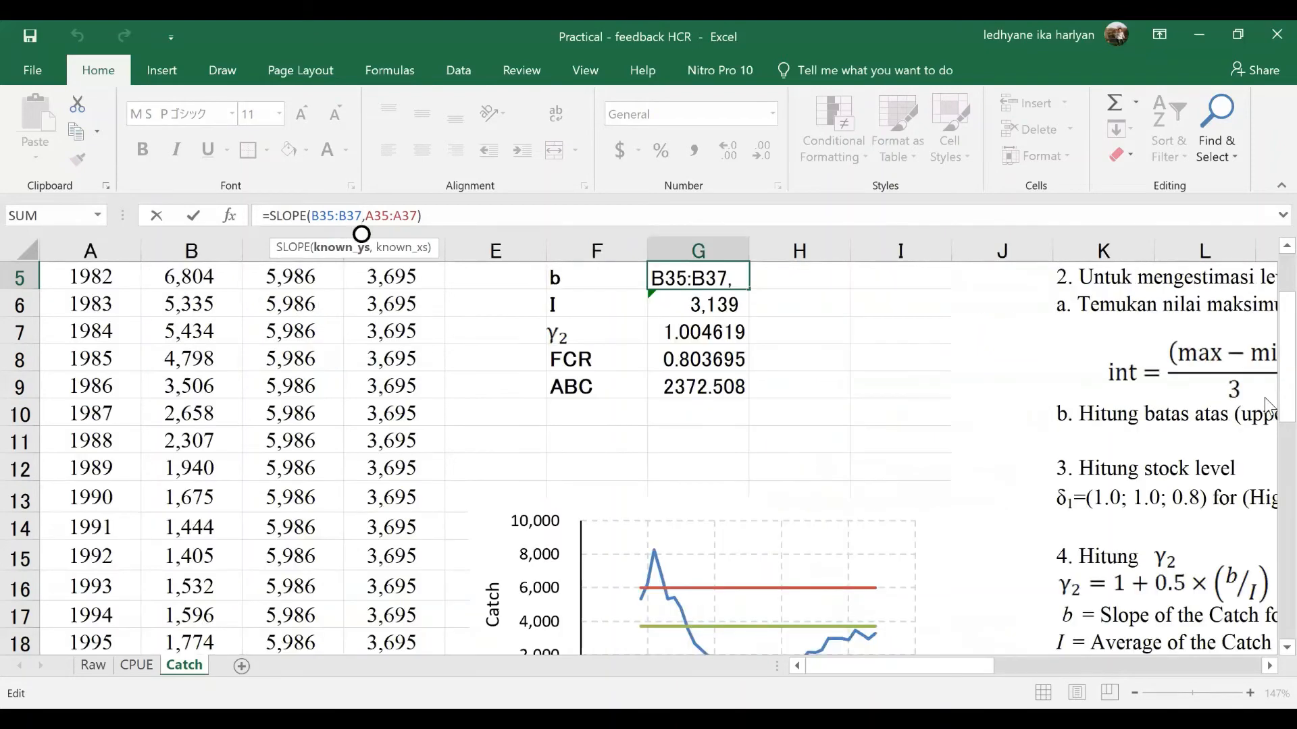
{"action": "scroll", "coordinate": [1263, 473], "scroll_direction": "down", "scroll_amount": 7}
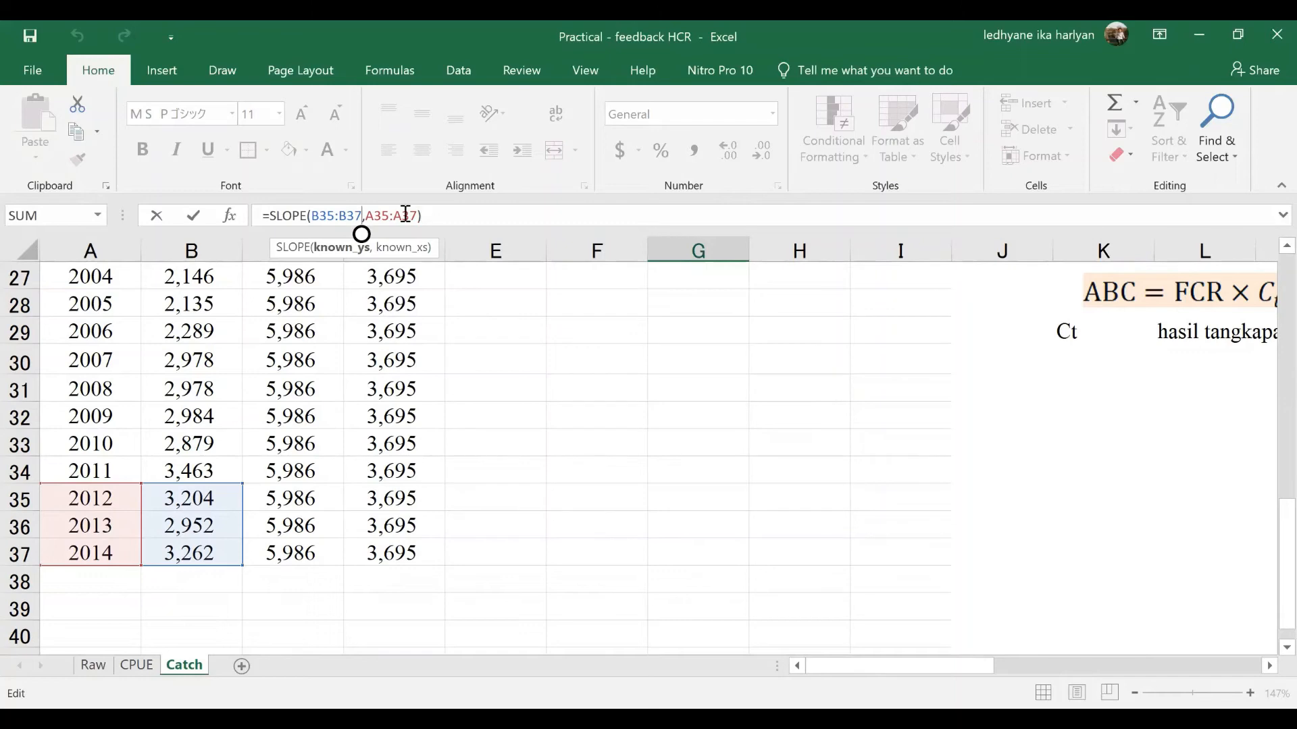
{"action": "left_click", "coordinate": [476, 221]}
{"action": "key", "text": "Return"}
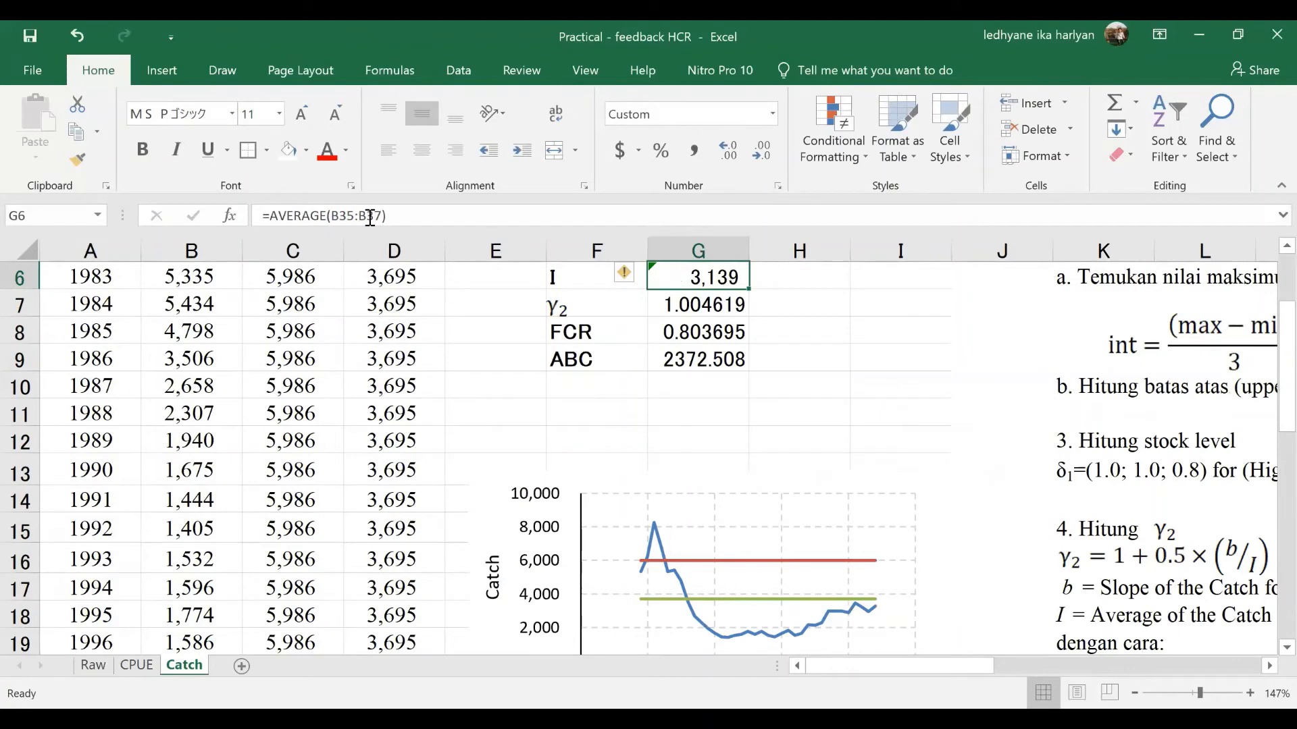
Inspect the AVERAGE formula for I in G6 and the recent three years of catch it references.
{"action": "key", "text": "F2"}
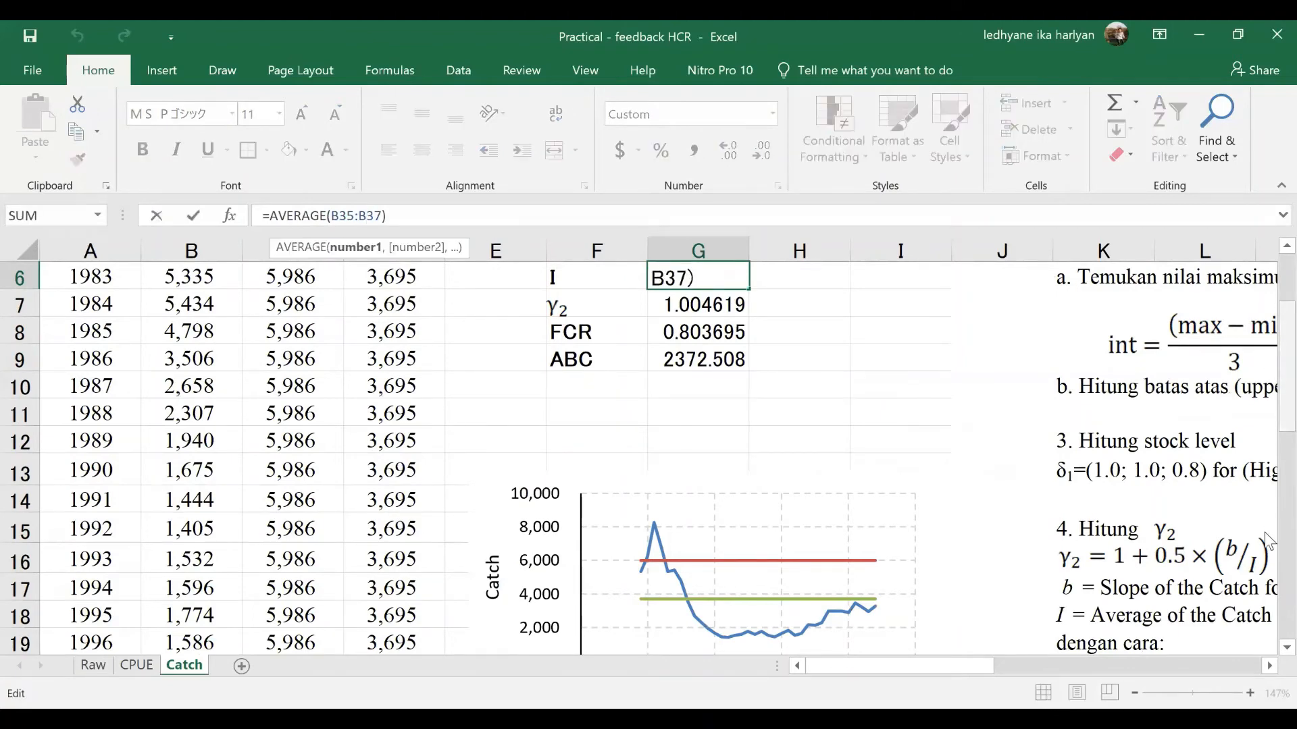
{"action": "scroll", "coordinate": [1262, 561], "scroll_direction": "down", "scroll_amount": 6}
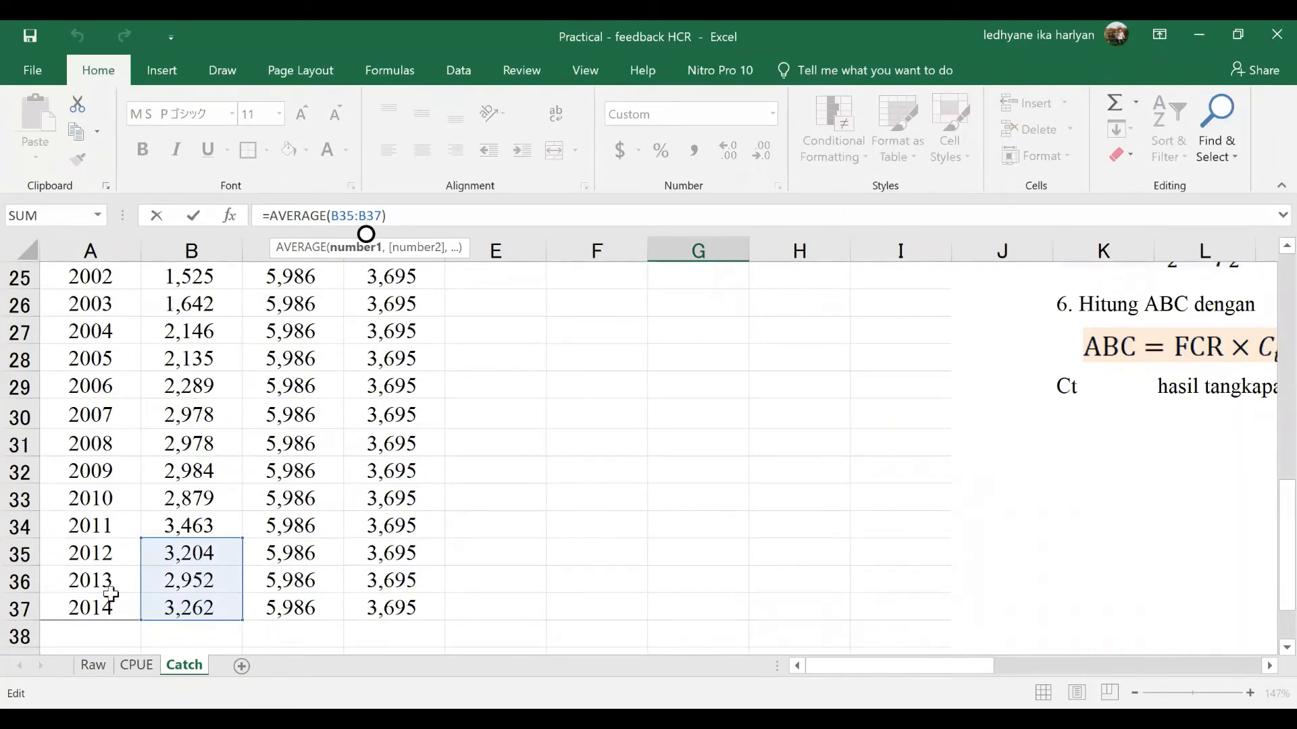
{"action": "key", "text": "Return"}
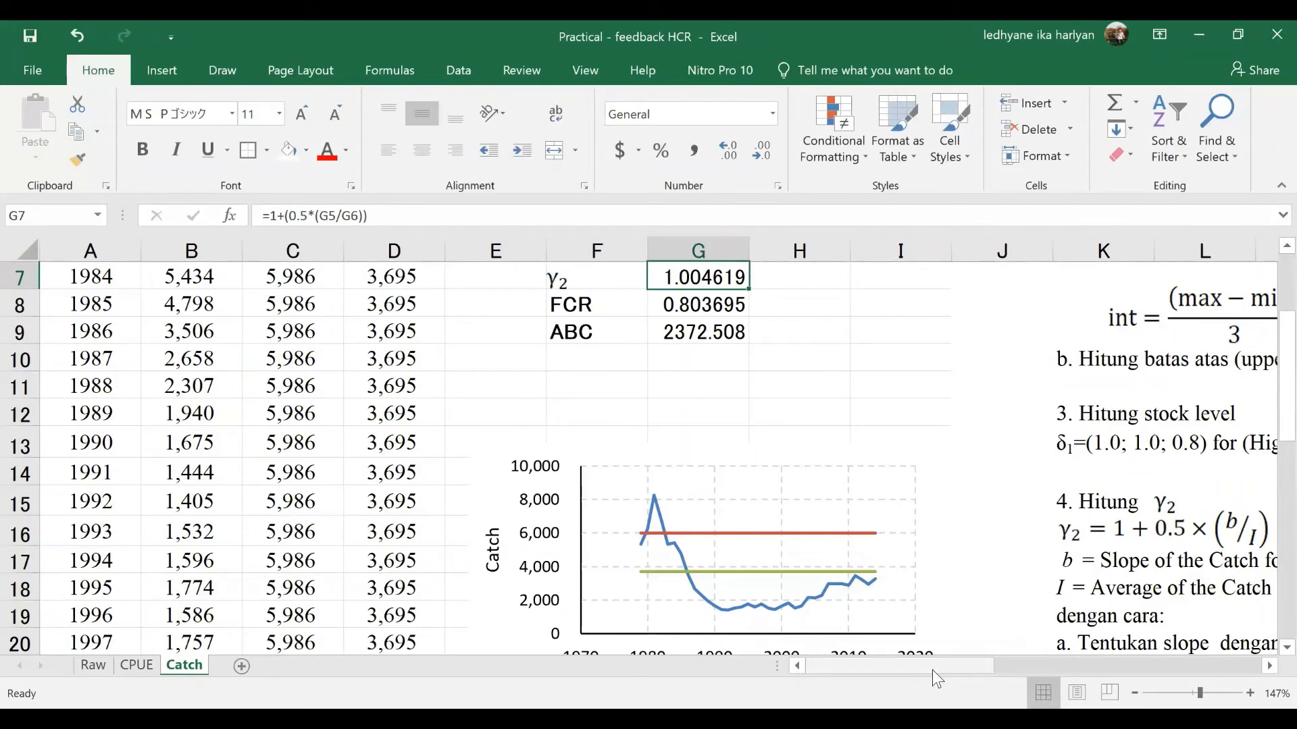
Check the γ2 formula in G7 against the γ2 equation in step 4 of the procedure notes.
{"action": "left_click_drag", "start_coordinate": [932, 670], "coordinate": [979, 670]}
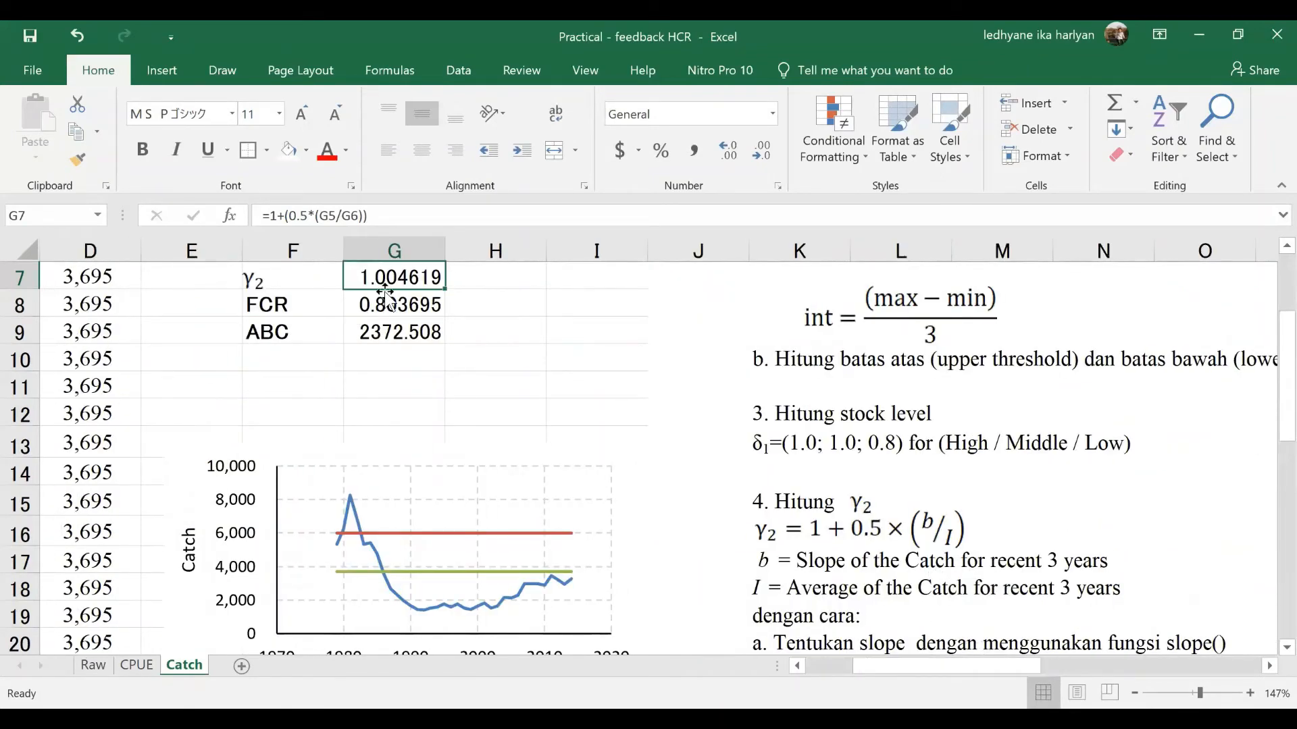
{"action": "left_click", "coordinate": [341, 216]}
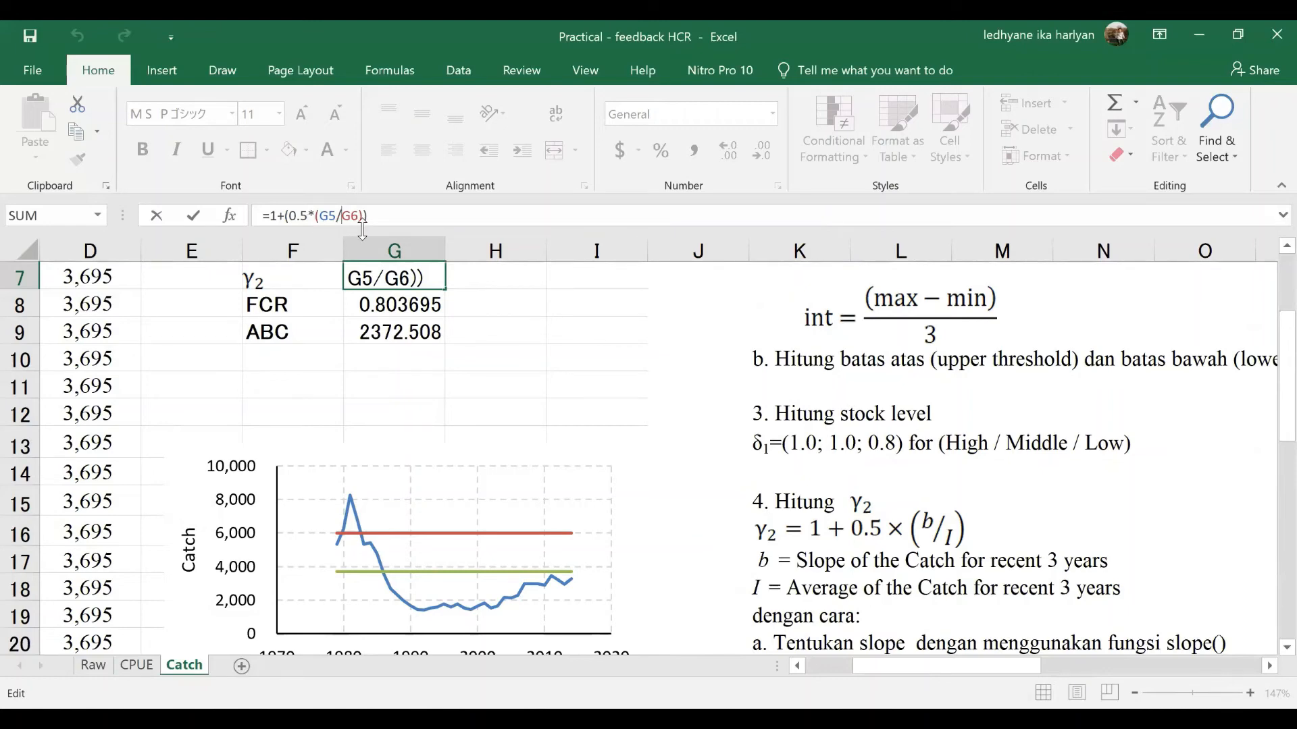
{"action": "key", "text": "Return"}
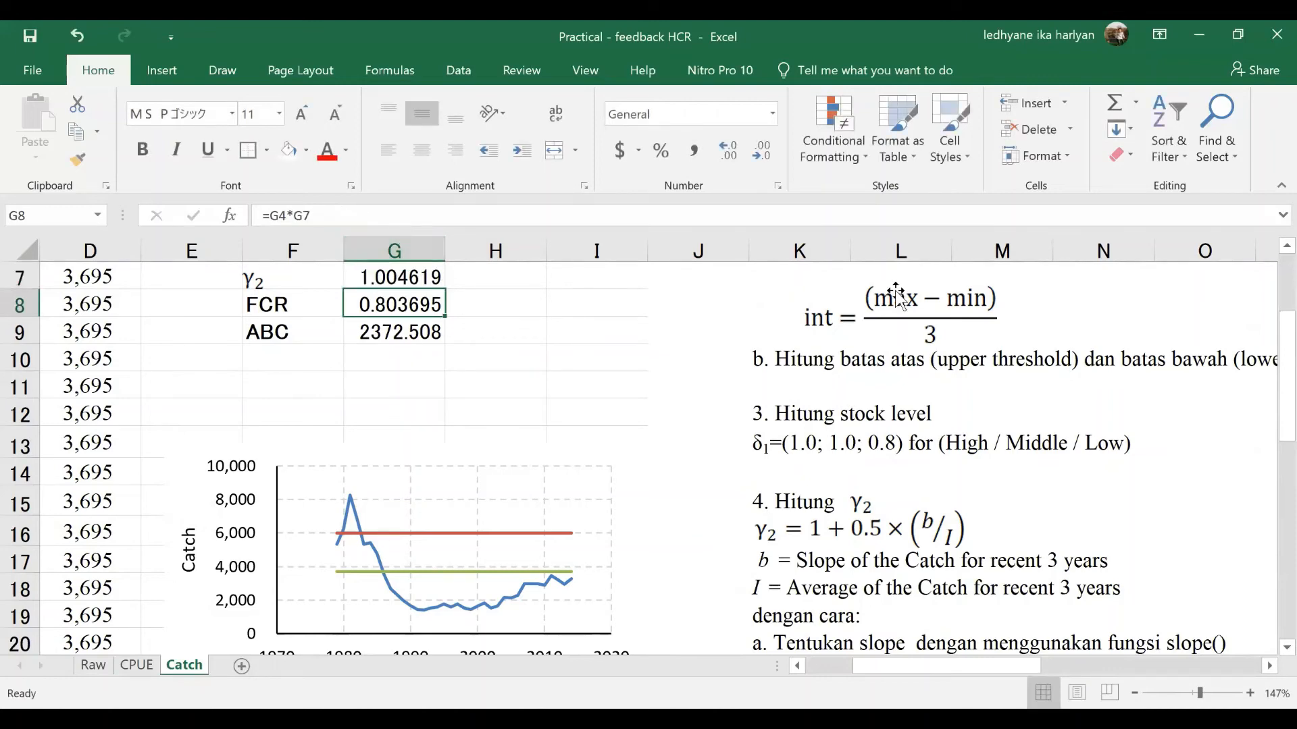
Compare the FCR formula in G8 with the δ and γ2 values and the FCR equation in the procedure notes.
{"action": "left_click_drag", "start_coordinate": [1270, 412], "coordinate": [1268, 480]}
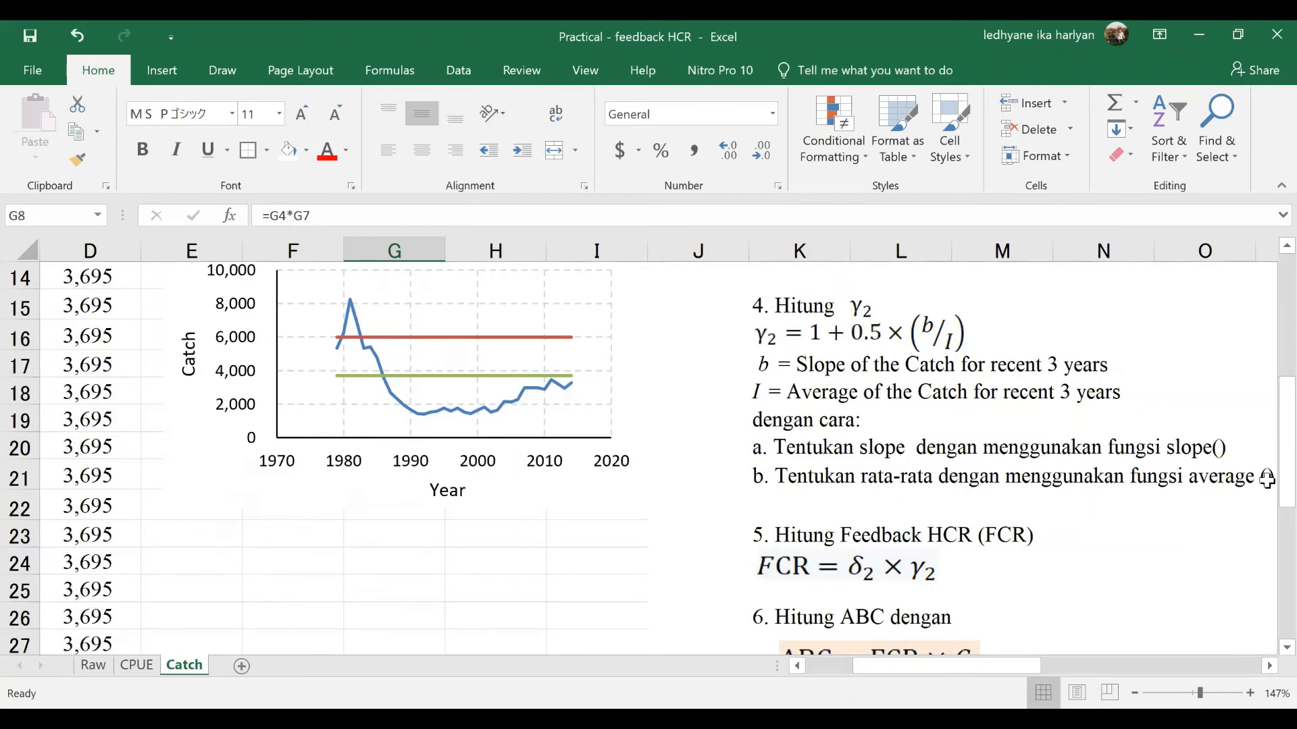
{"action": "scroll", "coordinate": [1268, 395], "scroll_direction": "up", "scroll_amount": 4}
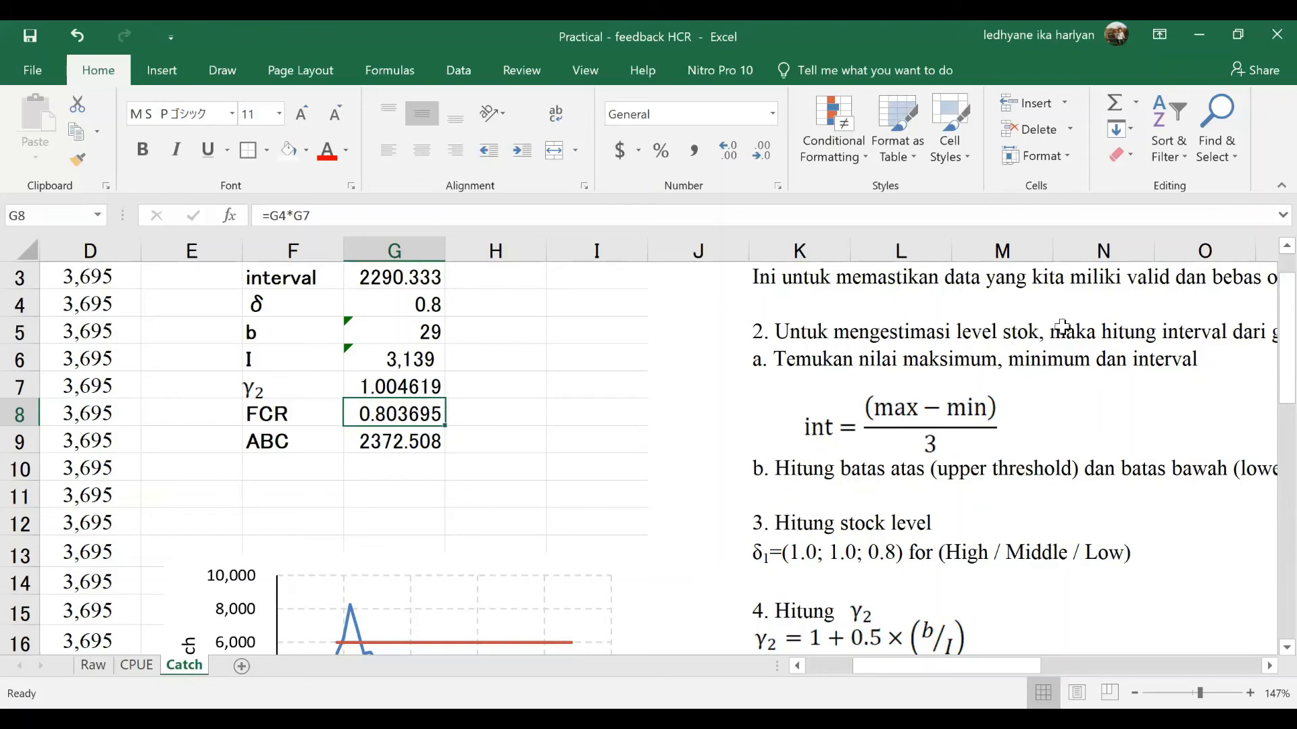
{"action": "left_click_drag", "start_coordinate": [1268, 368], "coordinate": [1268, 551]}
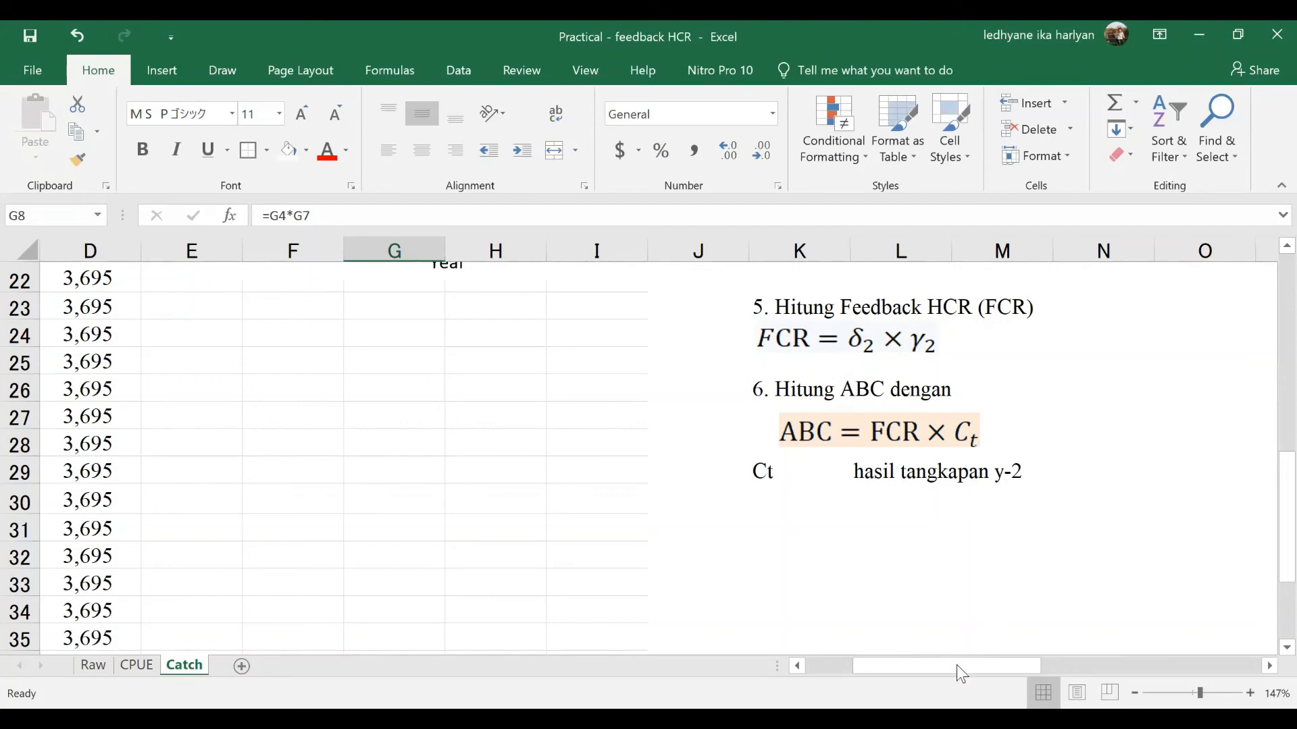
Review the latest years of catch data and inspect the ABC formula in G9 that multiplies FCR by a catch value.
{"action": "left_click", "coordinate": [852, 669]}
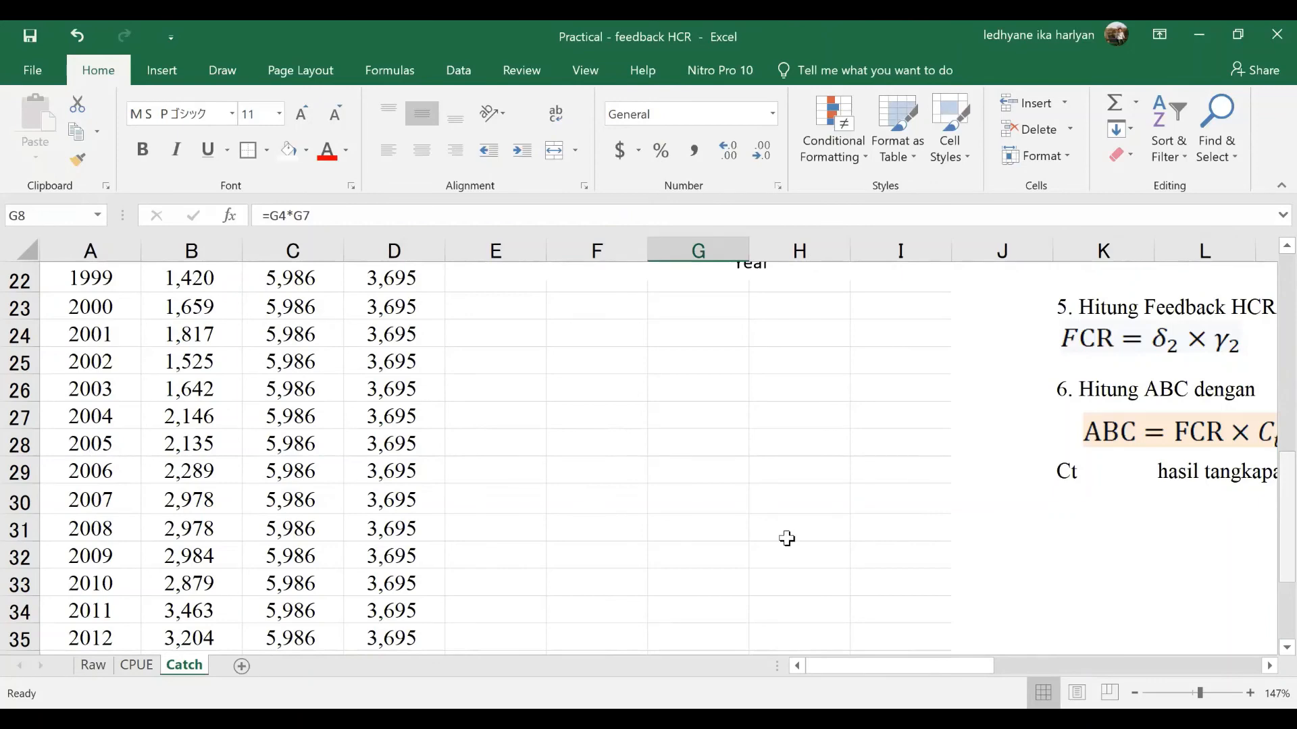
{"action": "scroll", "coordinate": [533, 574], "scroll_direction": "down", "scroll_amount": 2}
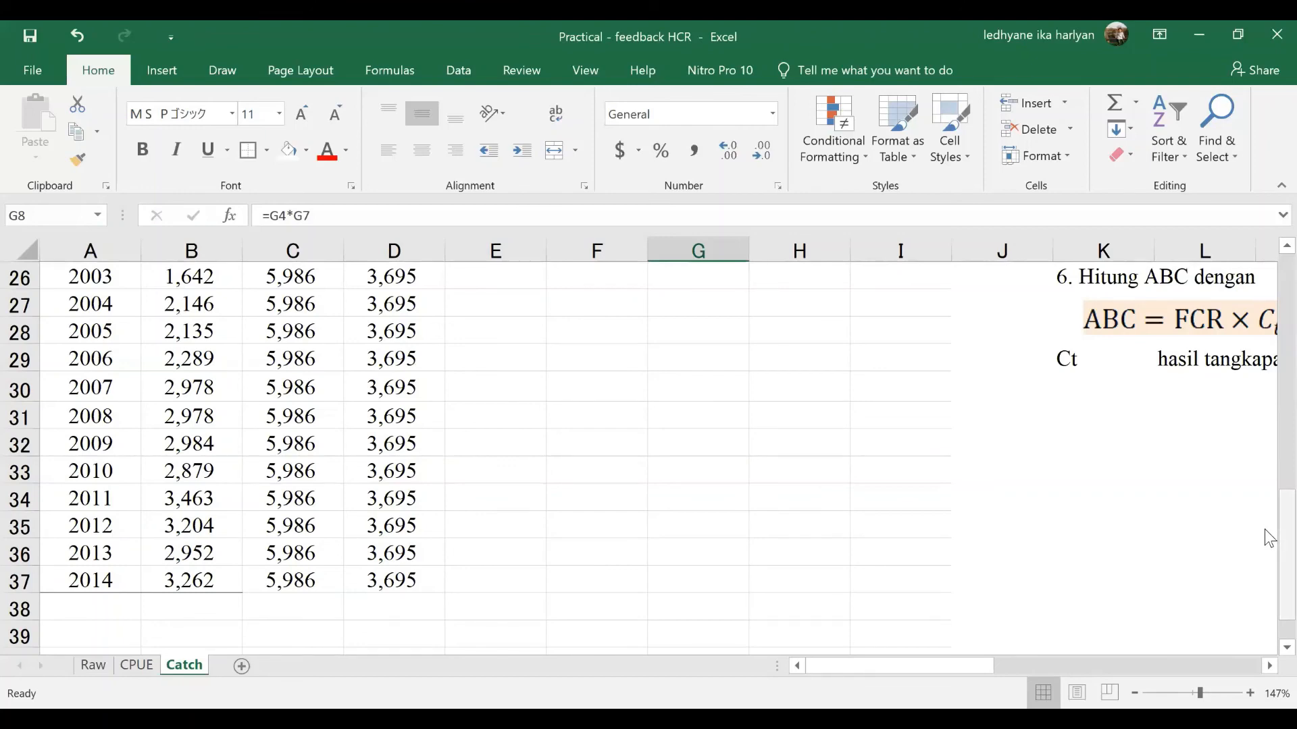
{"action": "scroll", "coordinate": [1265, 351], "scroll_direction": "up", "scroll_amount": 7}
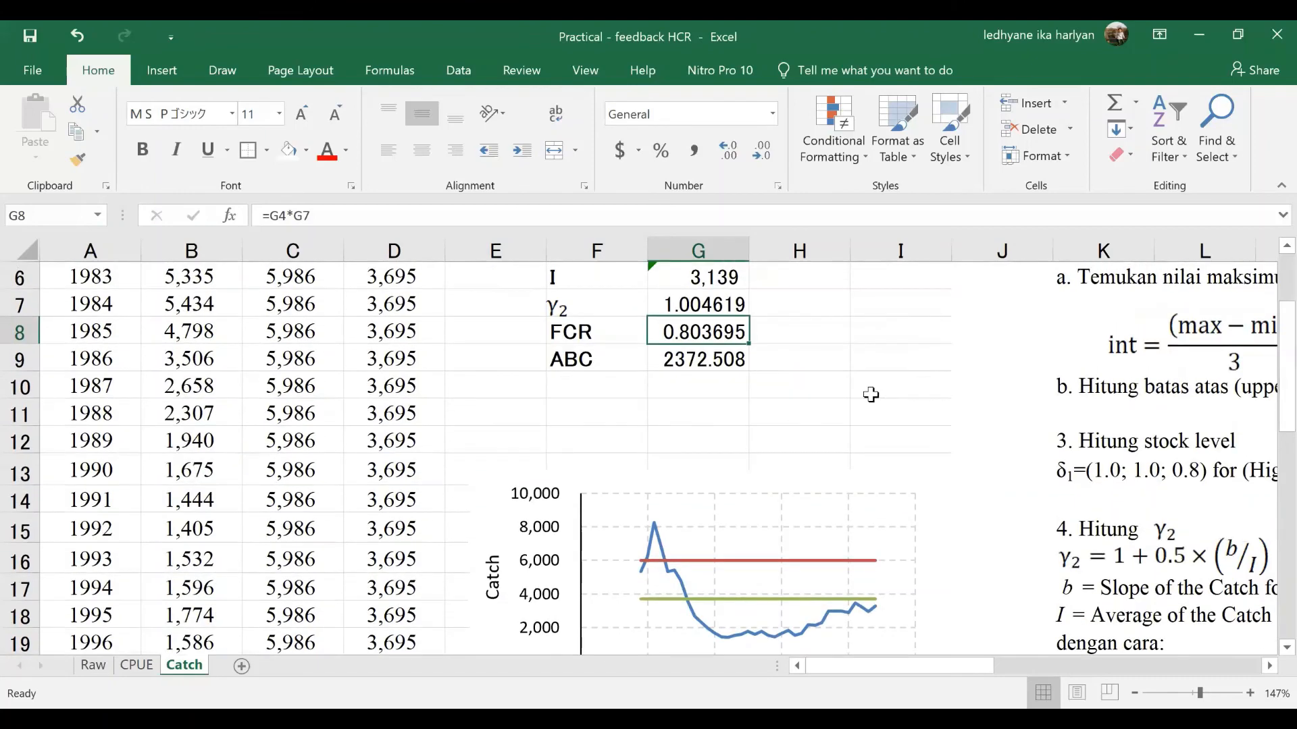
{"action": "left_click", "coordinate": [709, 359]}
{"action": "left_click", "coordinate": [307, 217]}
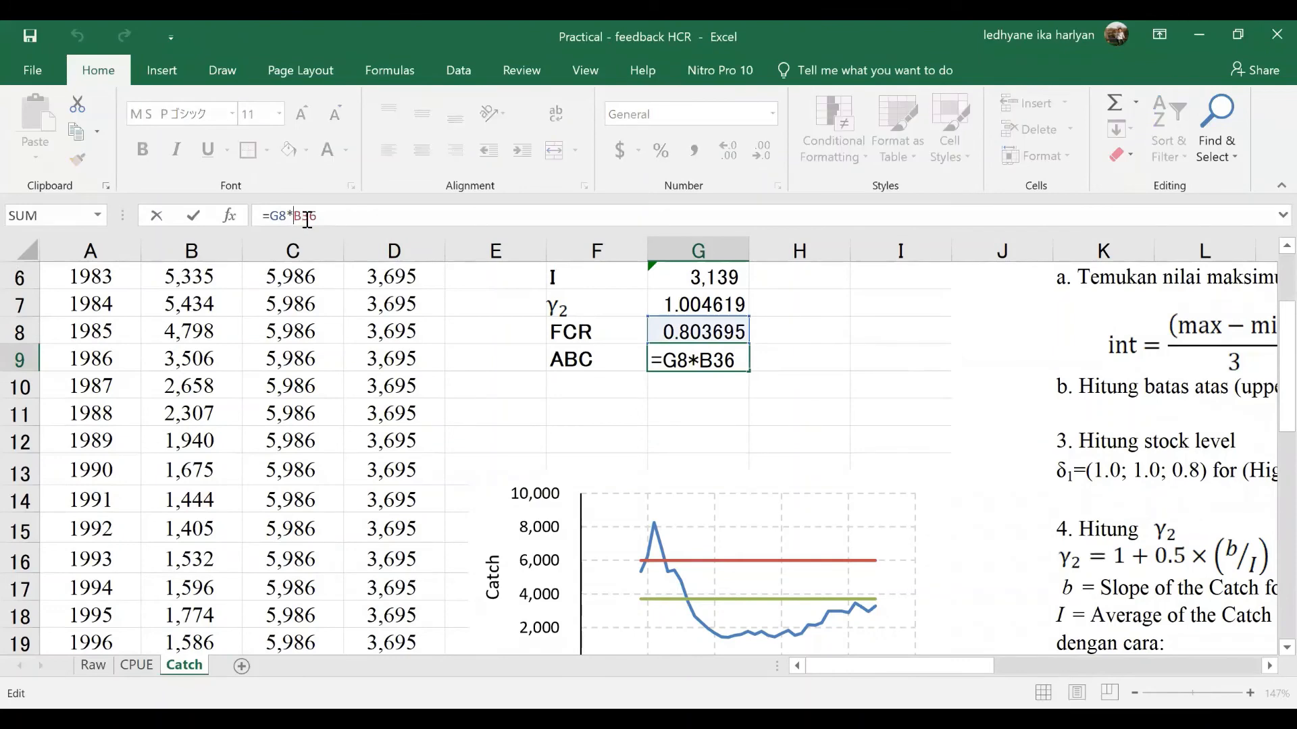
{"action": "key", "text": "Return"}
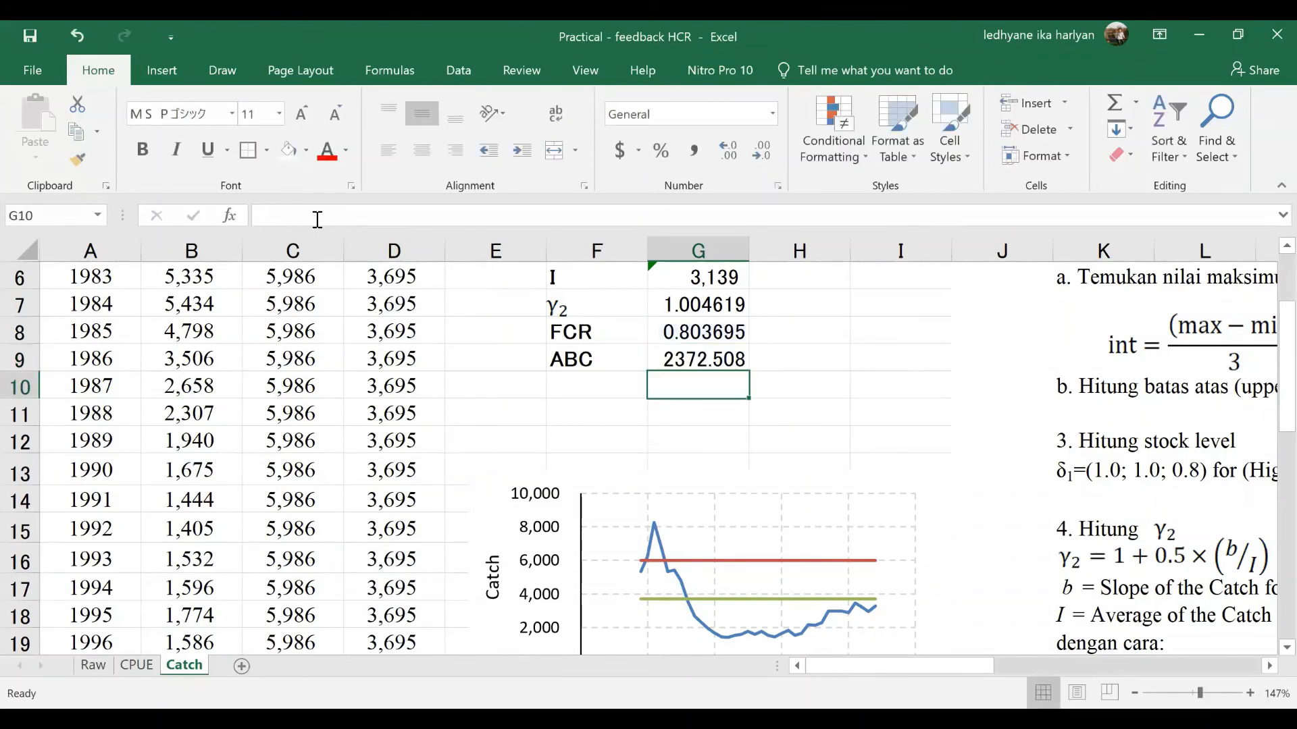